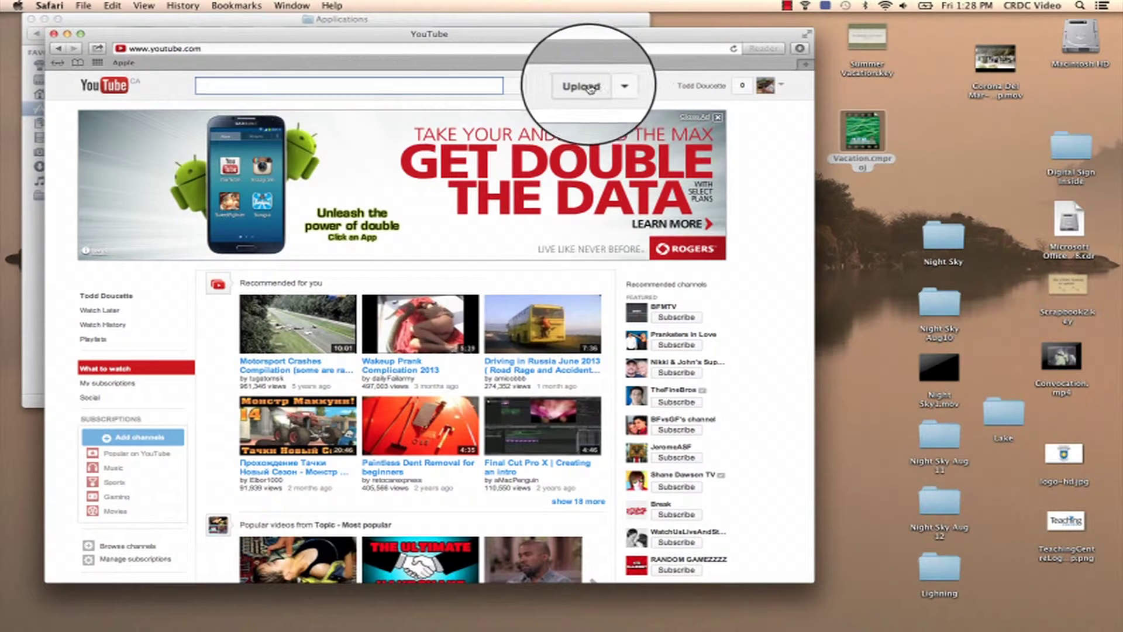
Open the Video Editor from the Upload page and place the 0:30 sunset clip on the timeline.
click(590, 89)
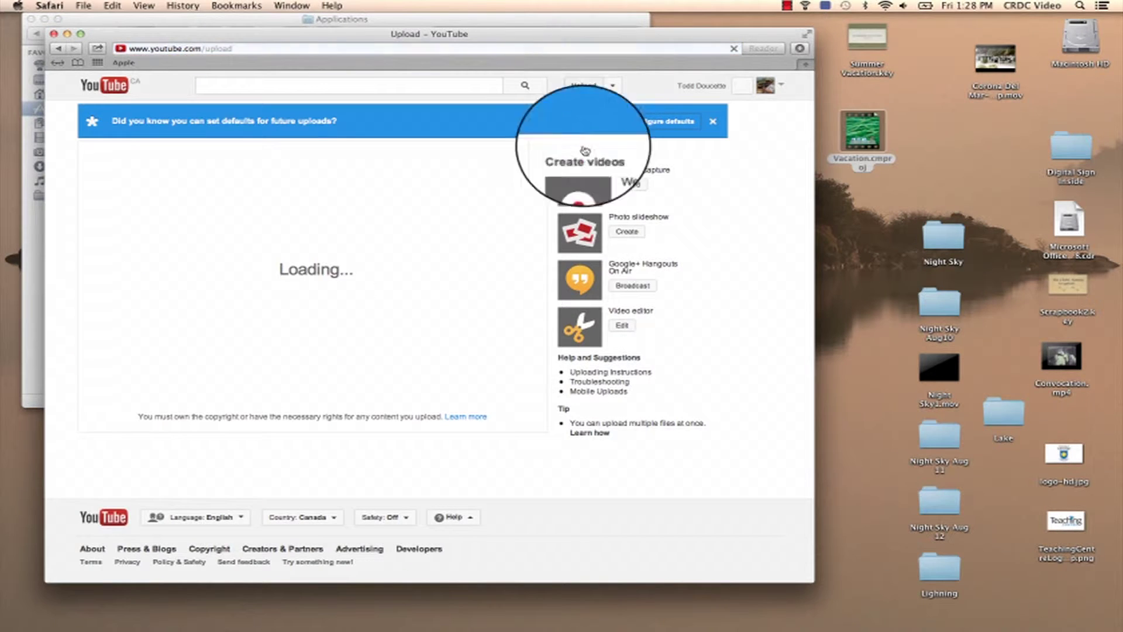
click(583, 334)
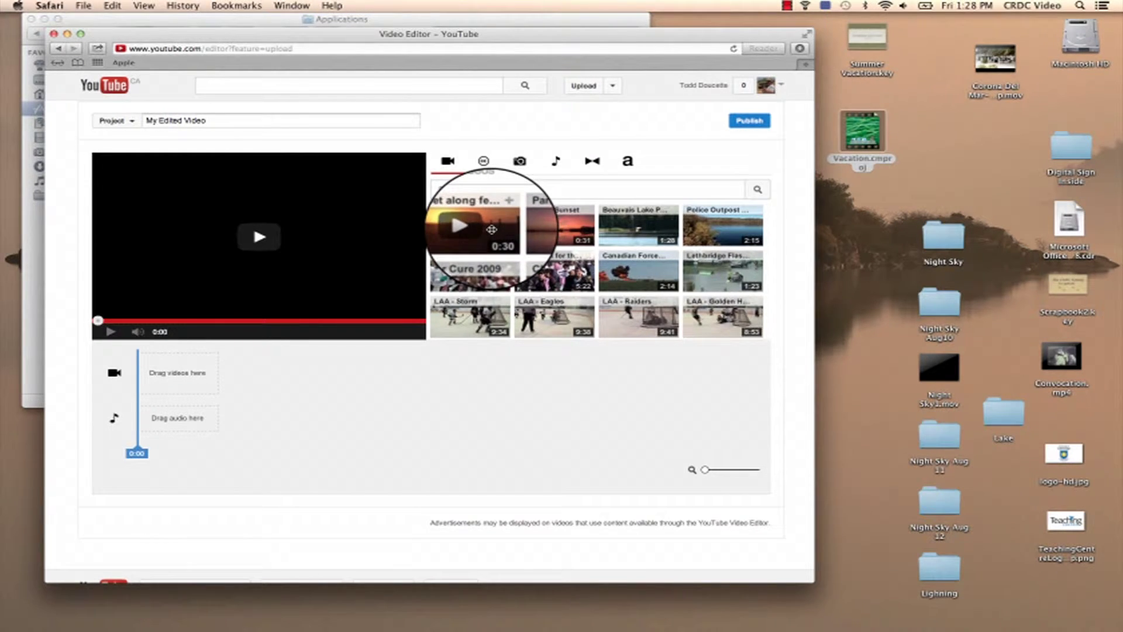
drag(491, 229, 182, 383)
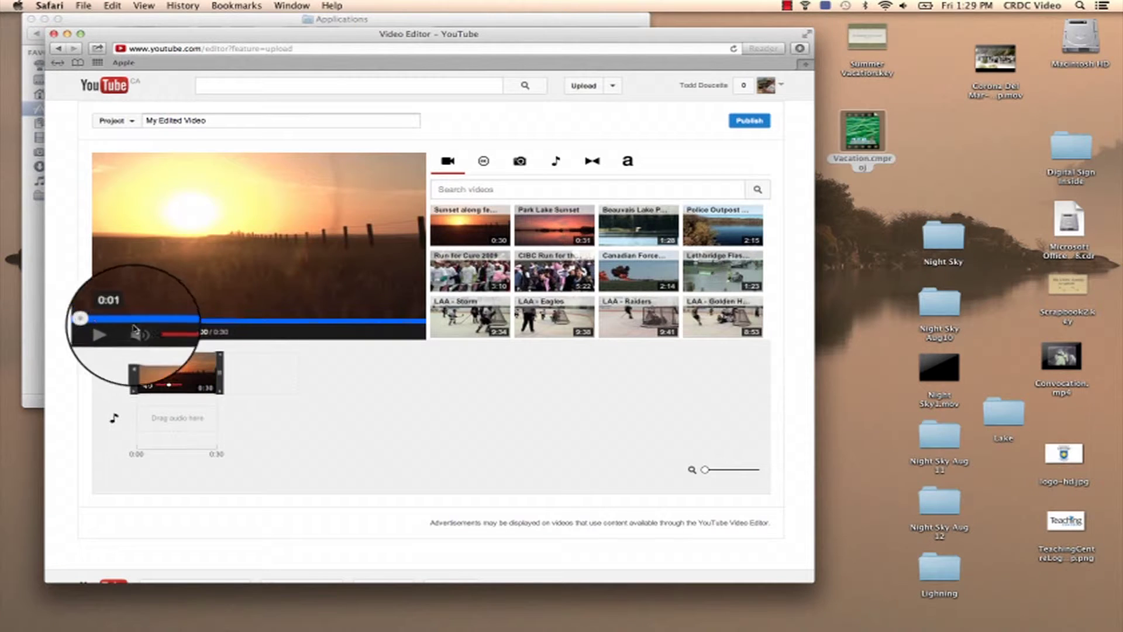
Split the sunset clip and delete its first 0:17 part, leaving a 0:14 clip.
drag(99, 322, 296, 321)
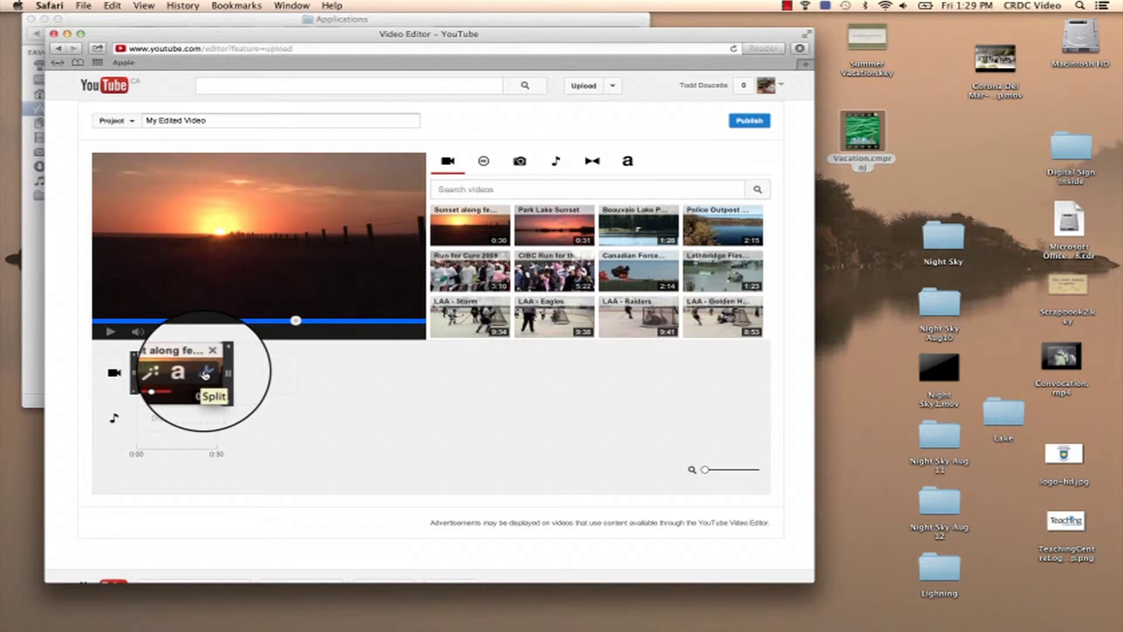
click(203, 375)
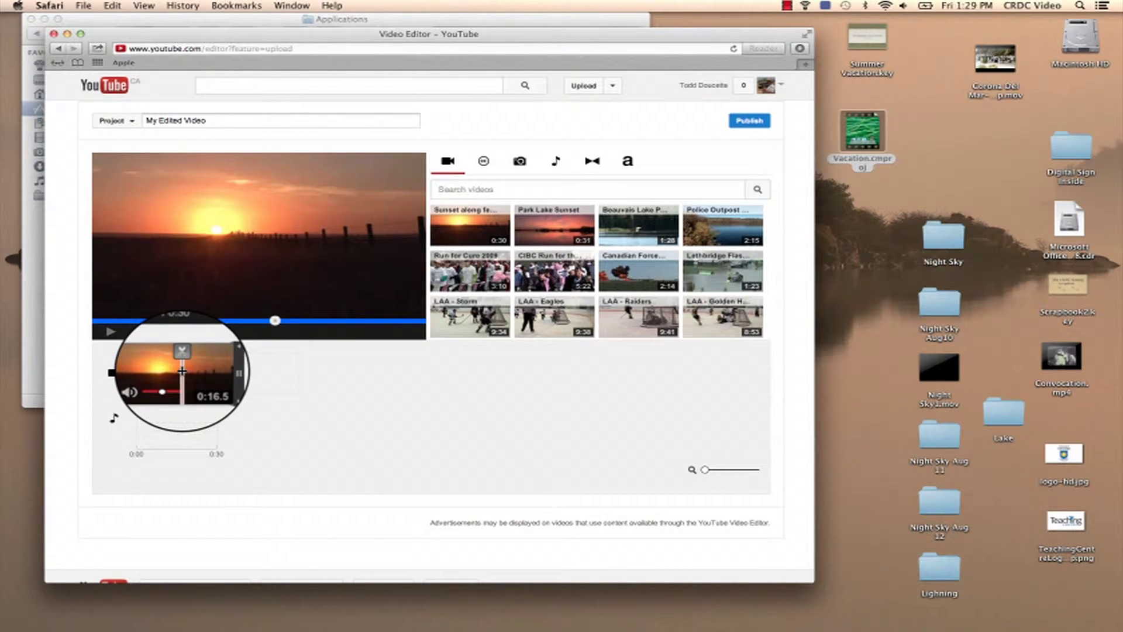
click(182, 371)
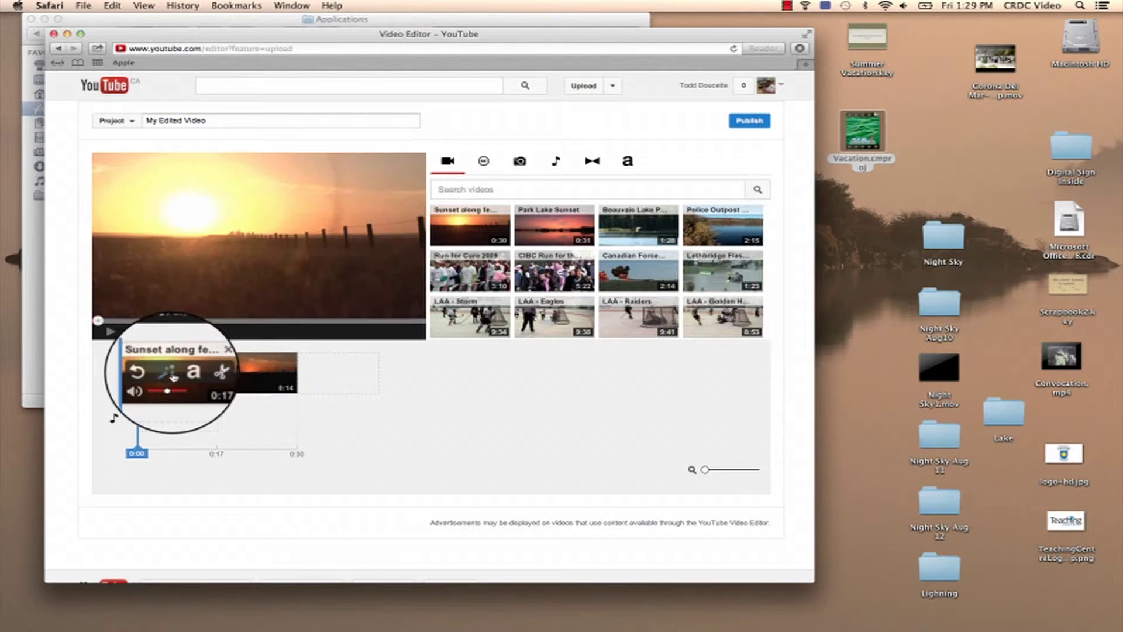
click(209, 357)
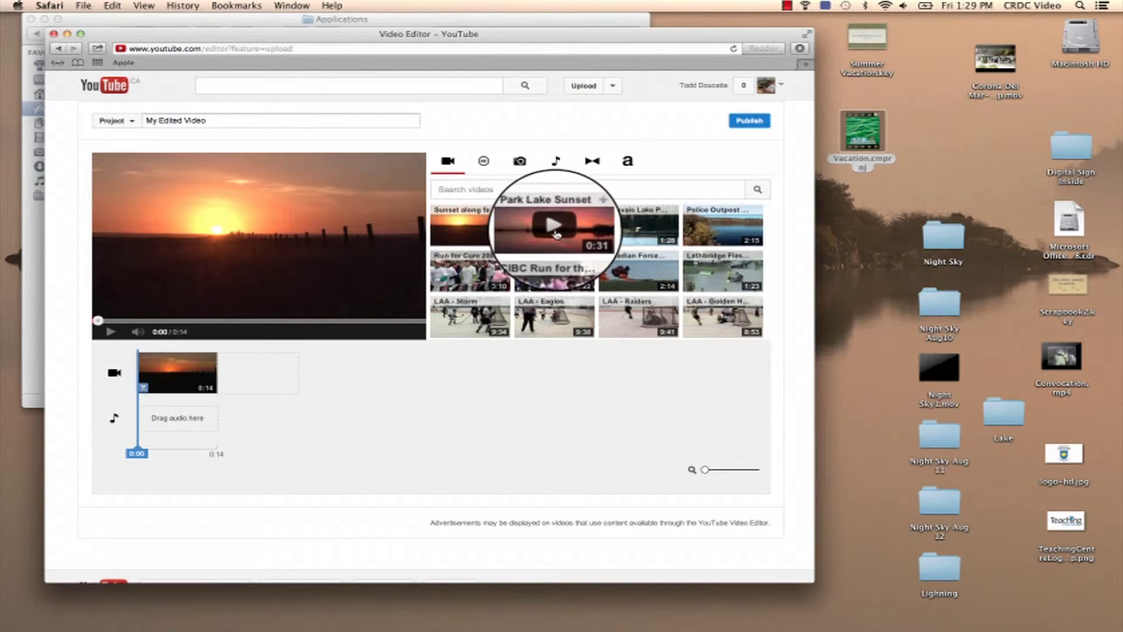
Add Park Lake Sunset after the first clip, split it near 0:07 and delete the leftover part.
drag(556, 234, 278, 376)
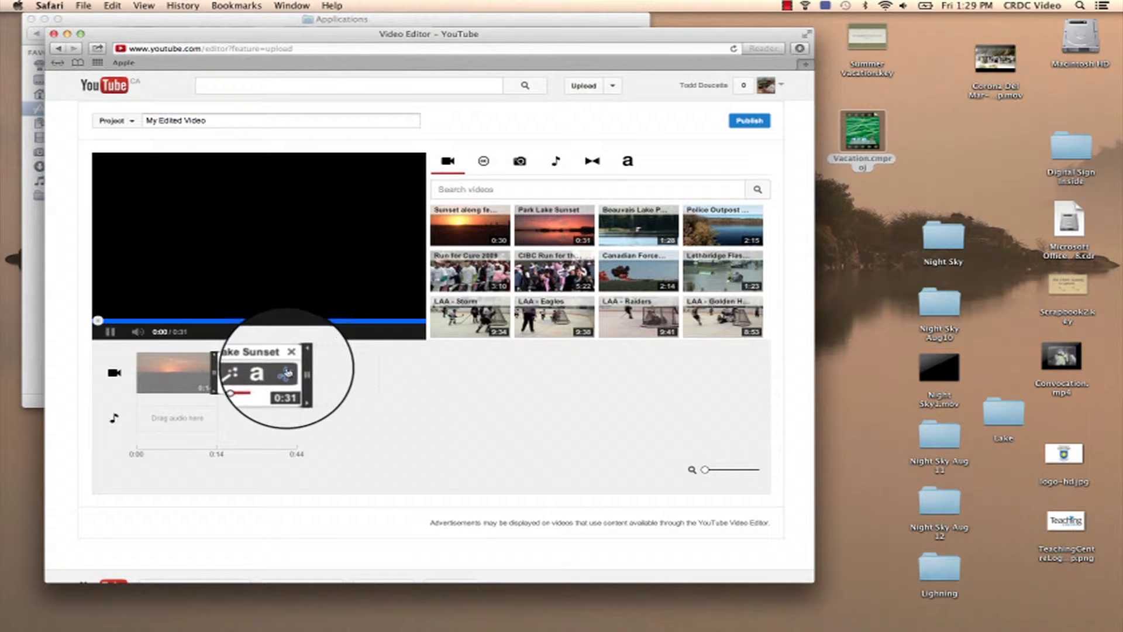
click(279, 374)
drag(285, 374, 252, 374)
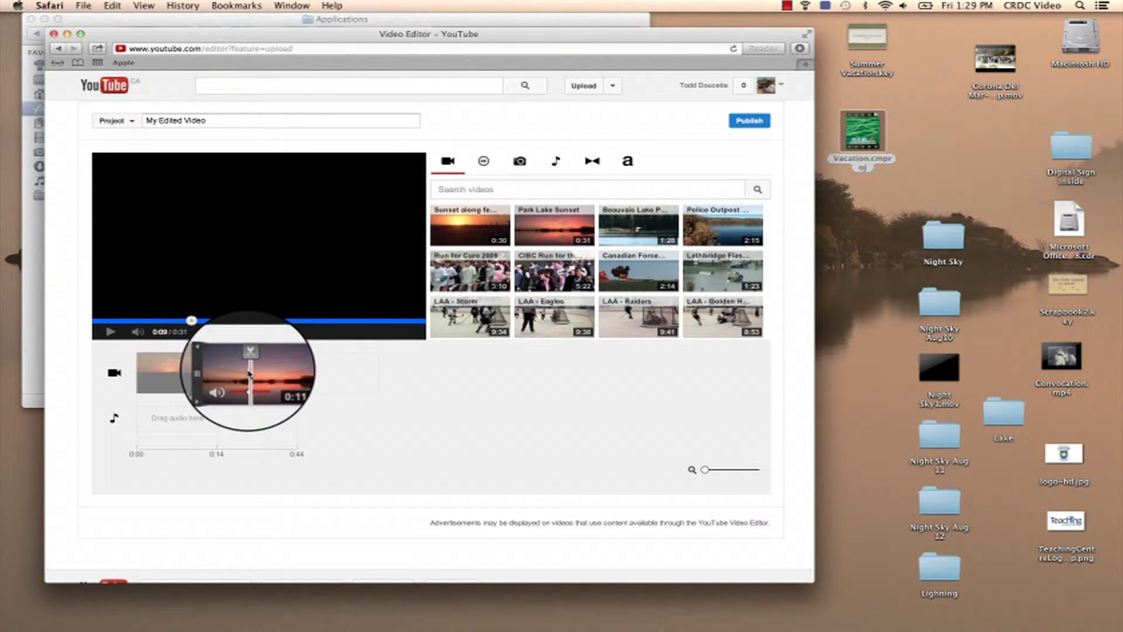
drag(253, 374, 229, 372)
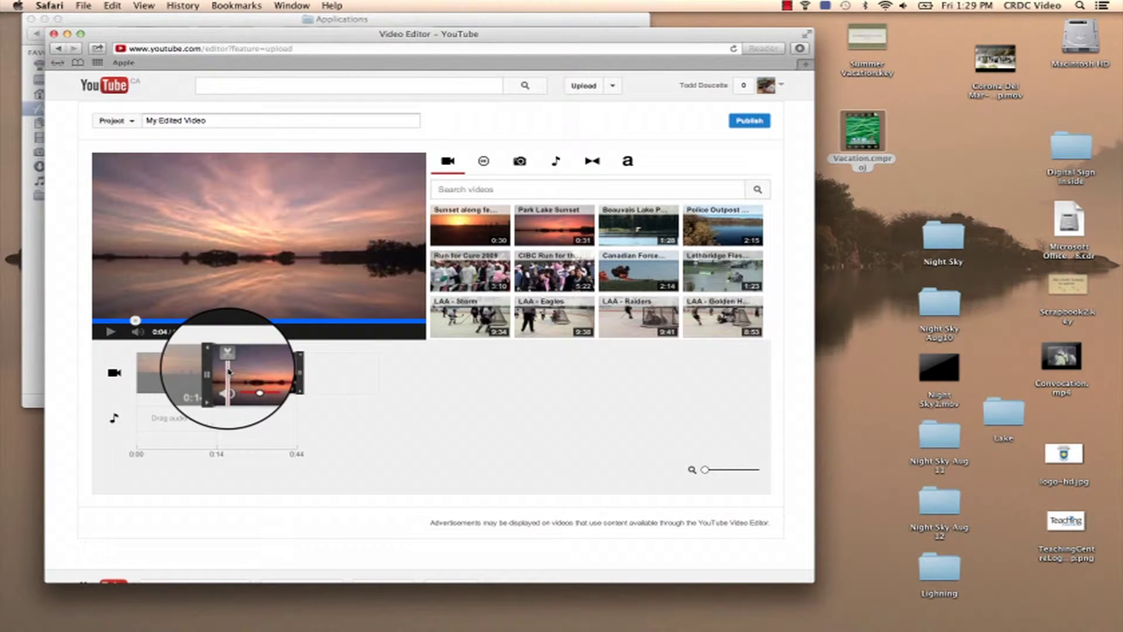
drag(228, 372, 236, 372)
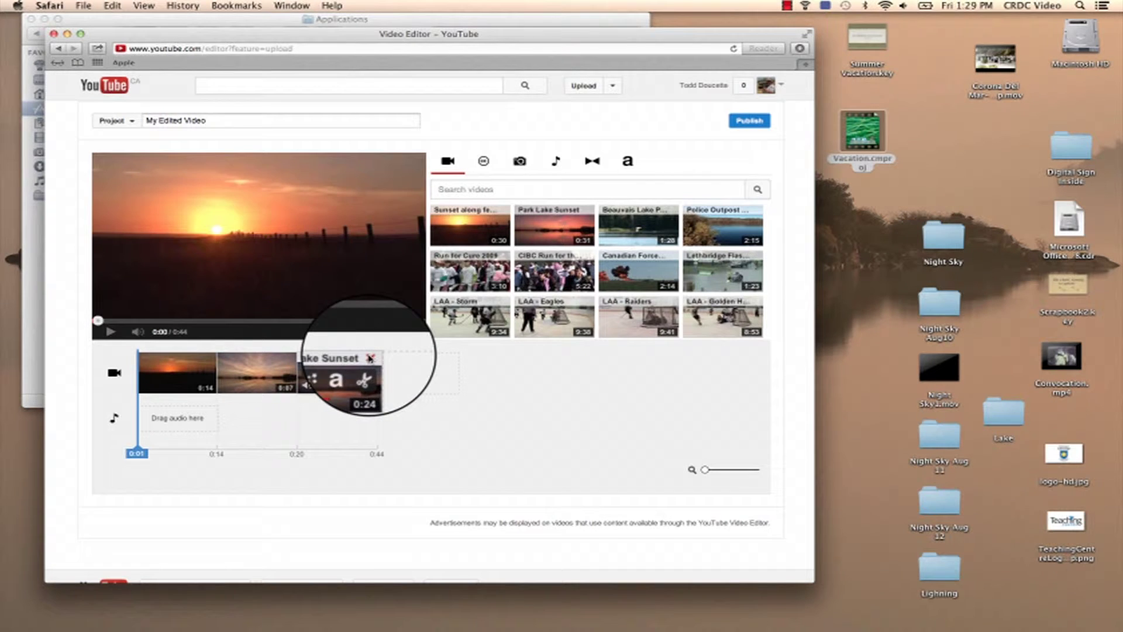
click(371, 358)
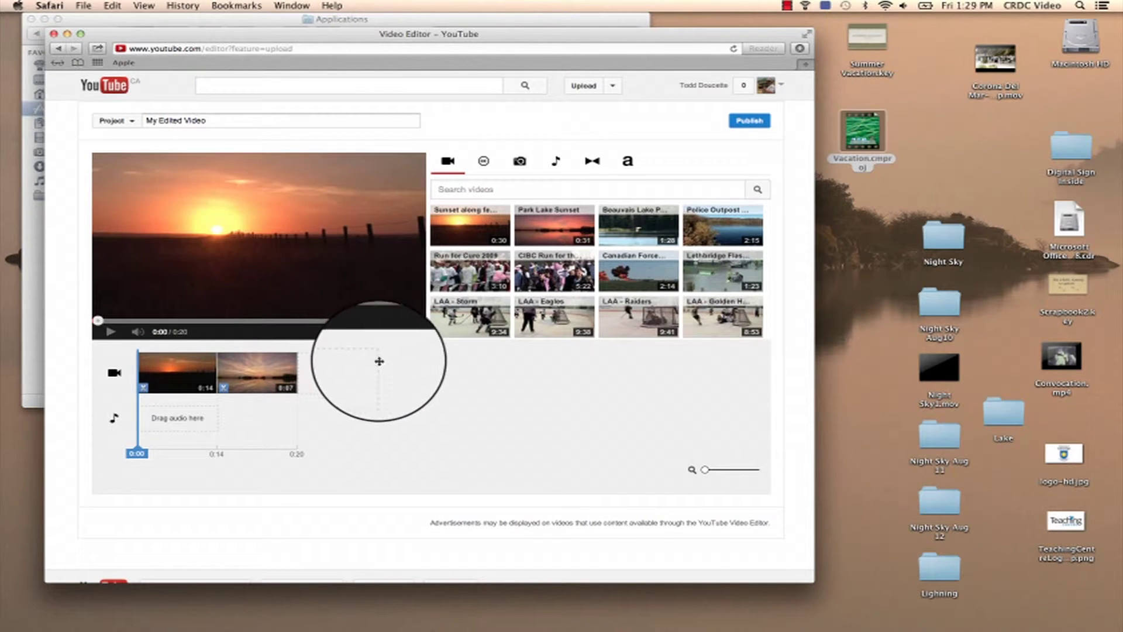
Preview Beauvais Lake, add it third, split it near 1:14 and remove the long opening part.
click(641, 232)
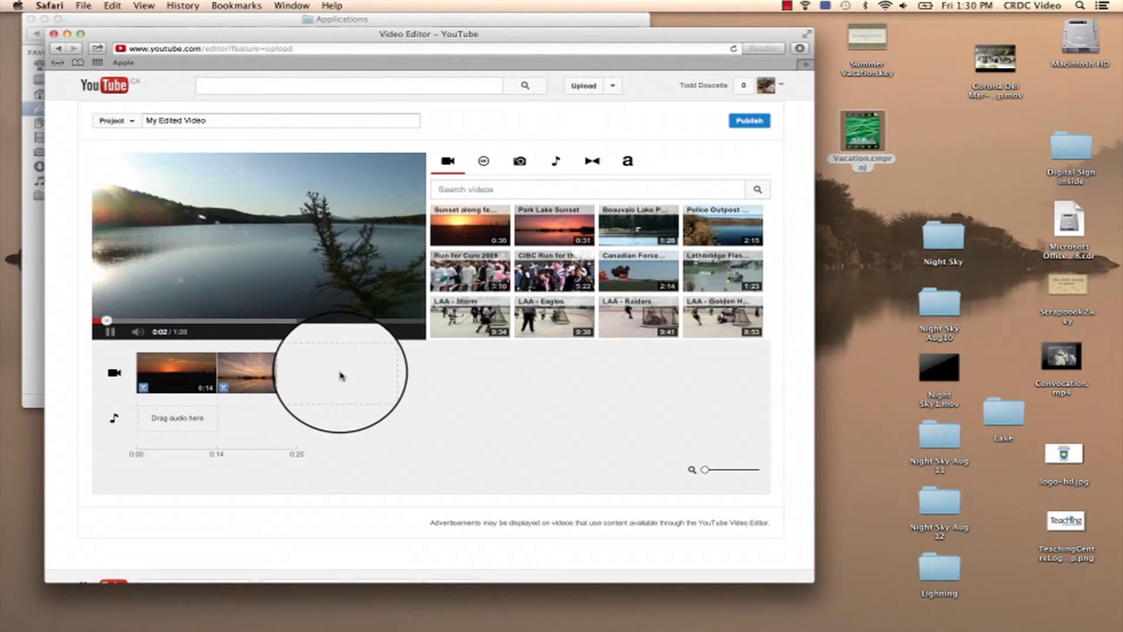
click(111, 332)
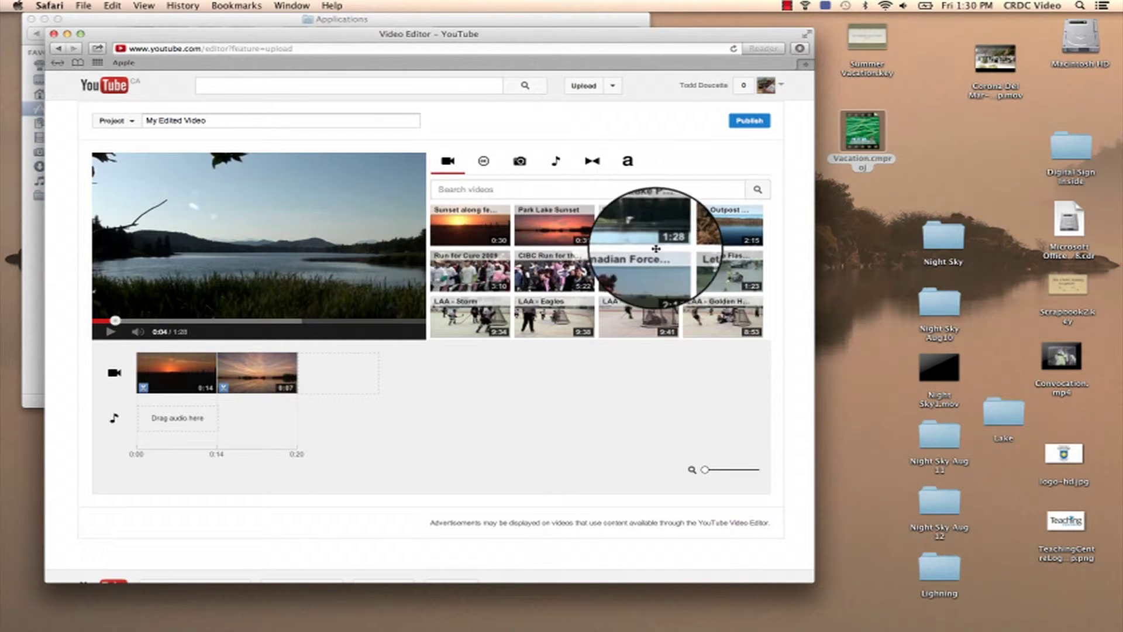
drag(637, 225, 351, 378)
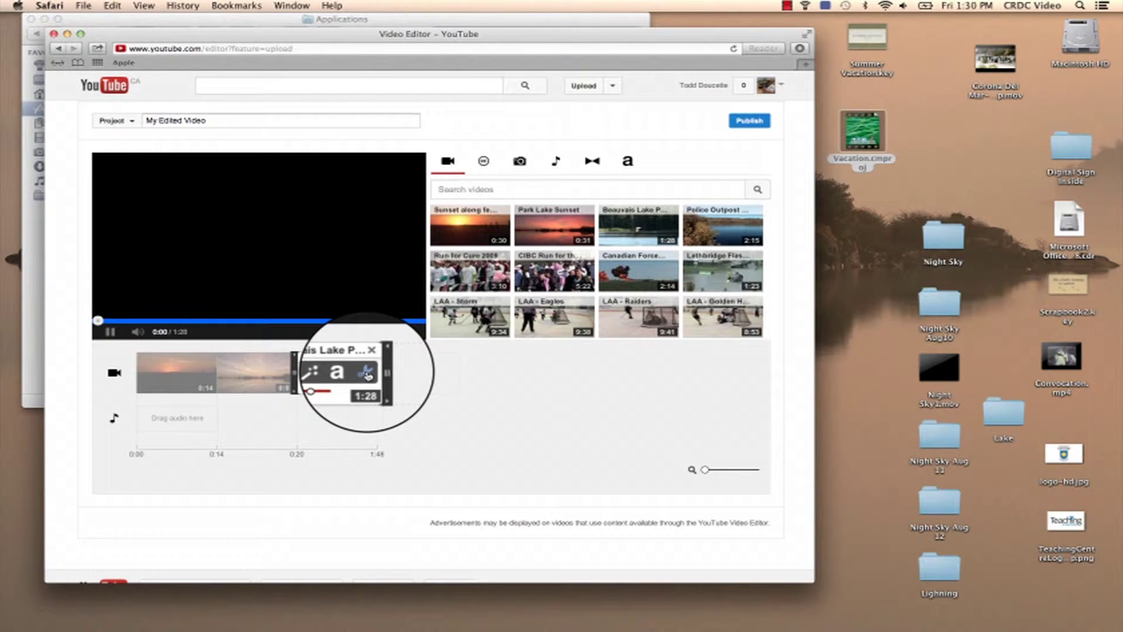
click(367, 376)
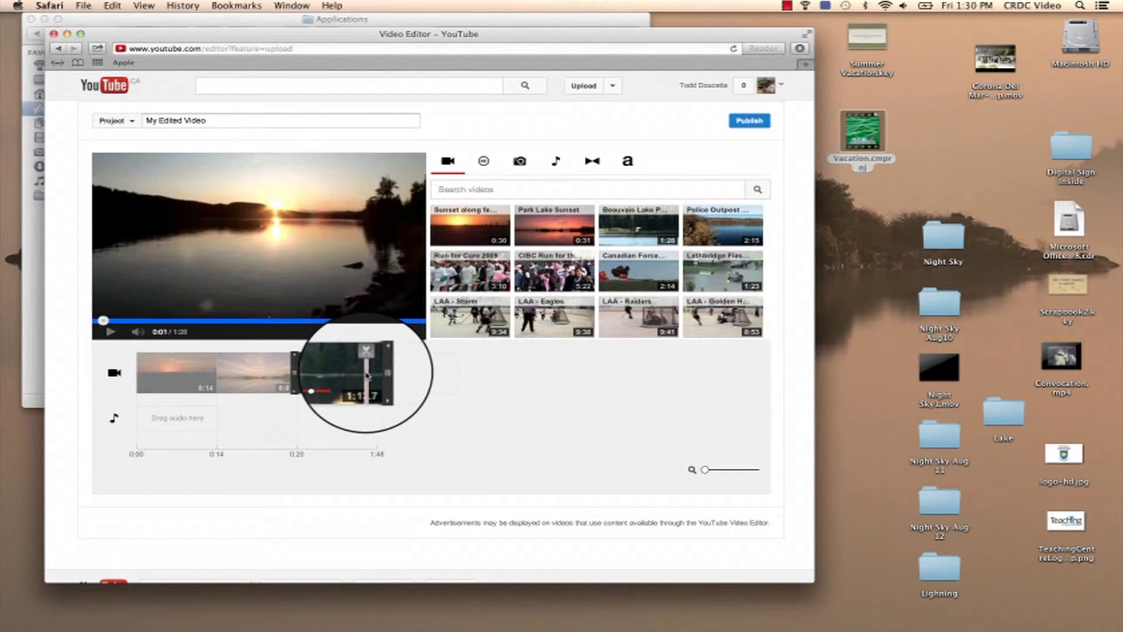
drag(366, 379, 368, 379)
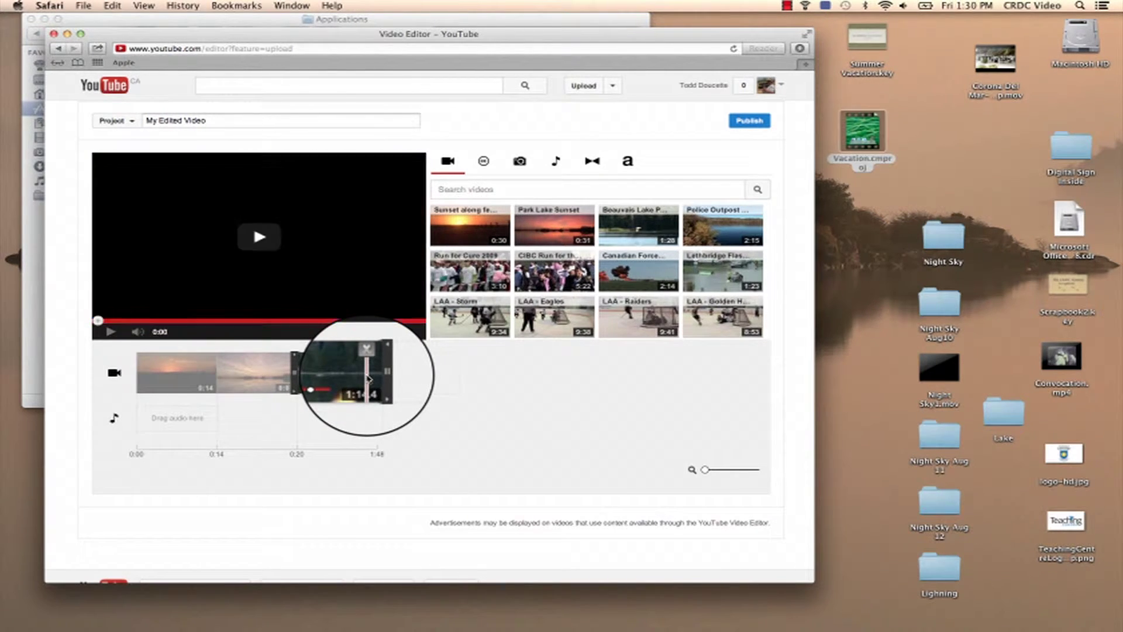
click(370, 358)
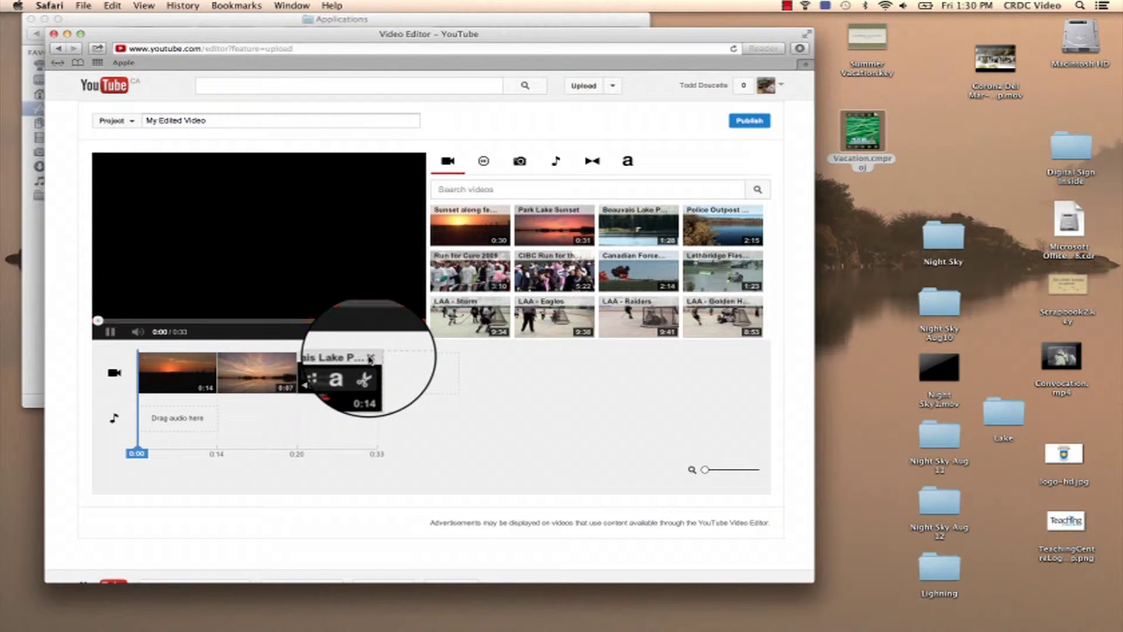
click(365, 373)
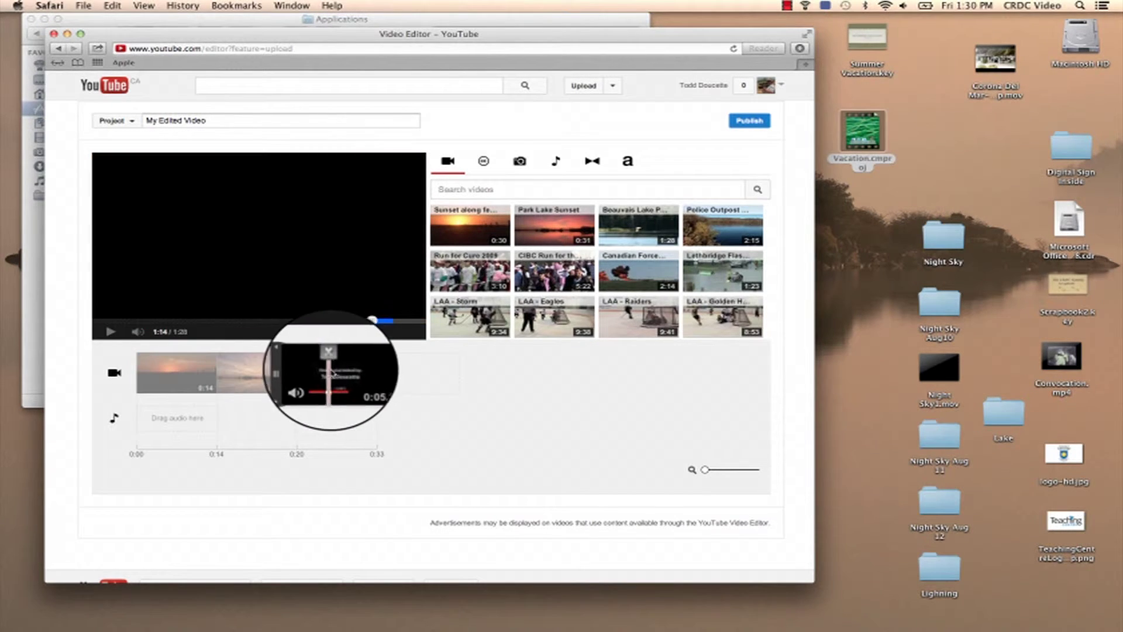
drag(323, 375, 311, 375)
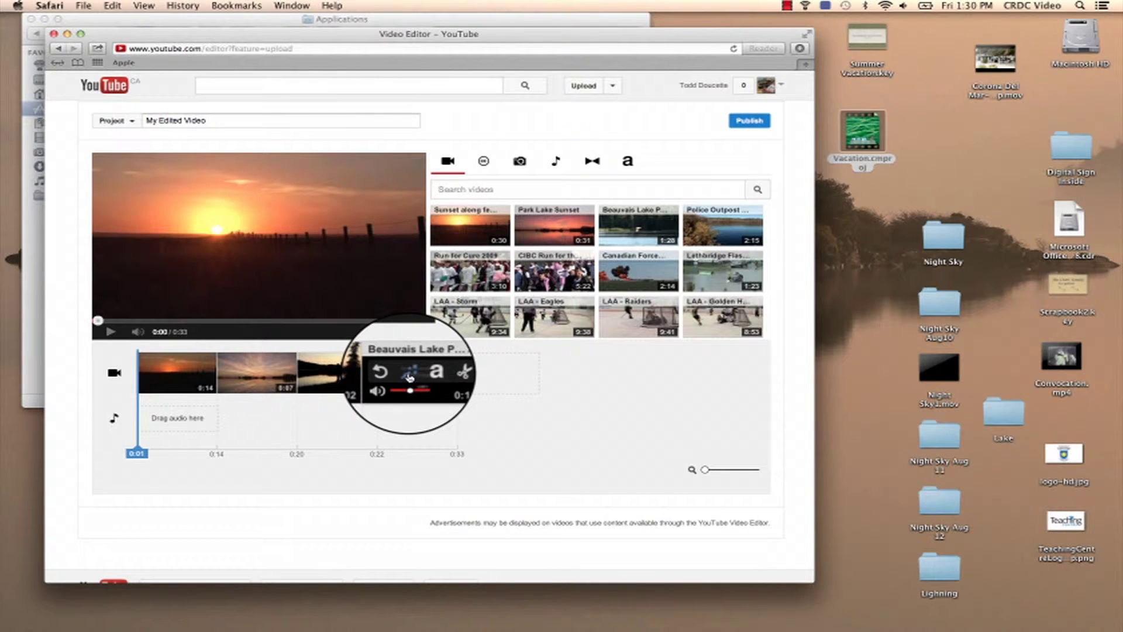
Set a cut near 0:05.7 in Beauvais Lake and remove the extra Lake clip.
drag(442, 378, 410, 376)
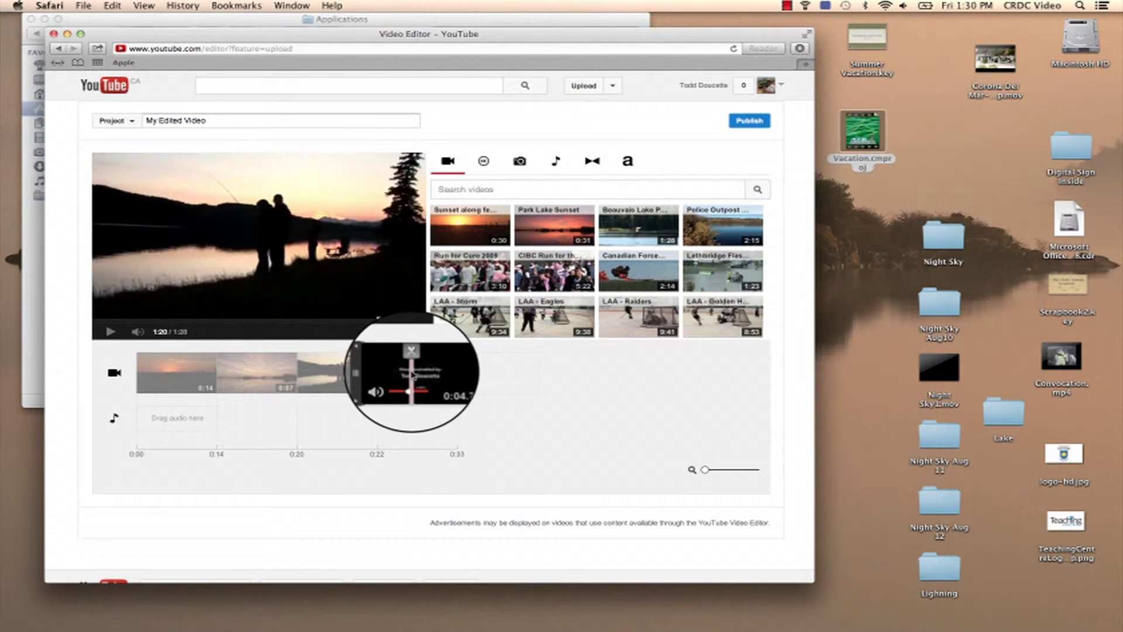
drag(413, 374, 410, 372)
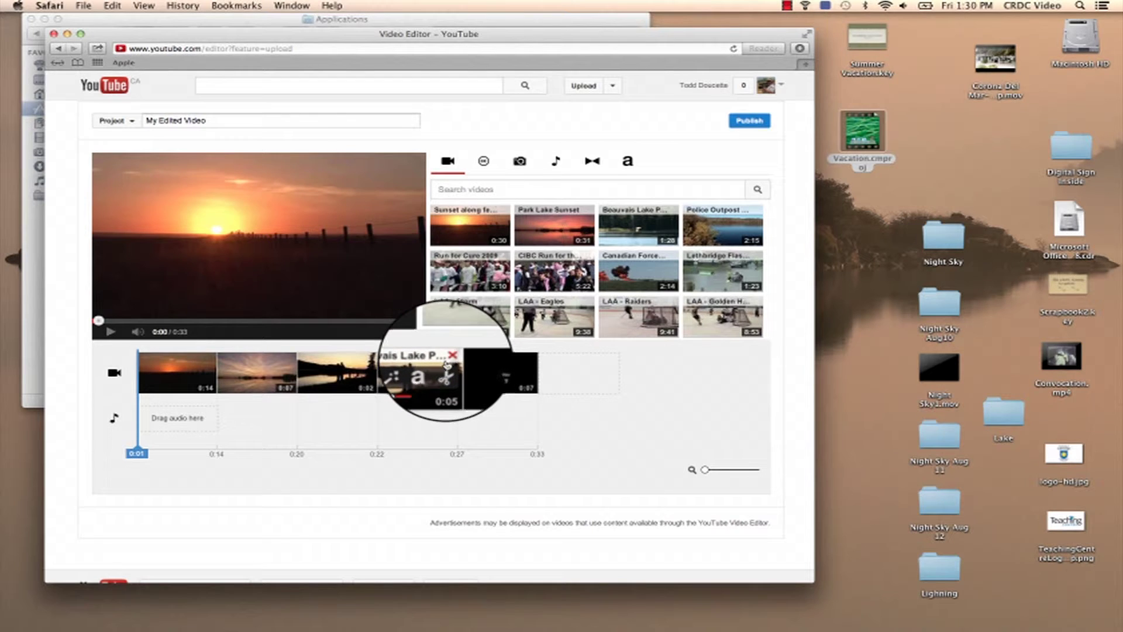
click(450, 358)
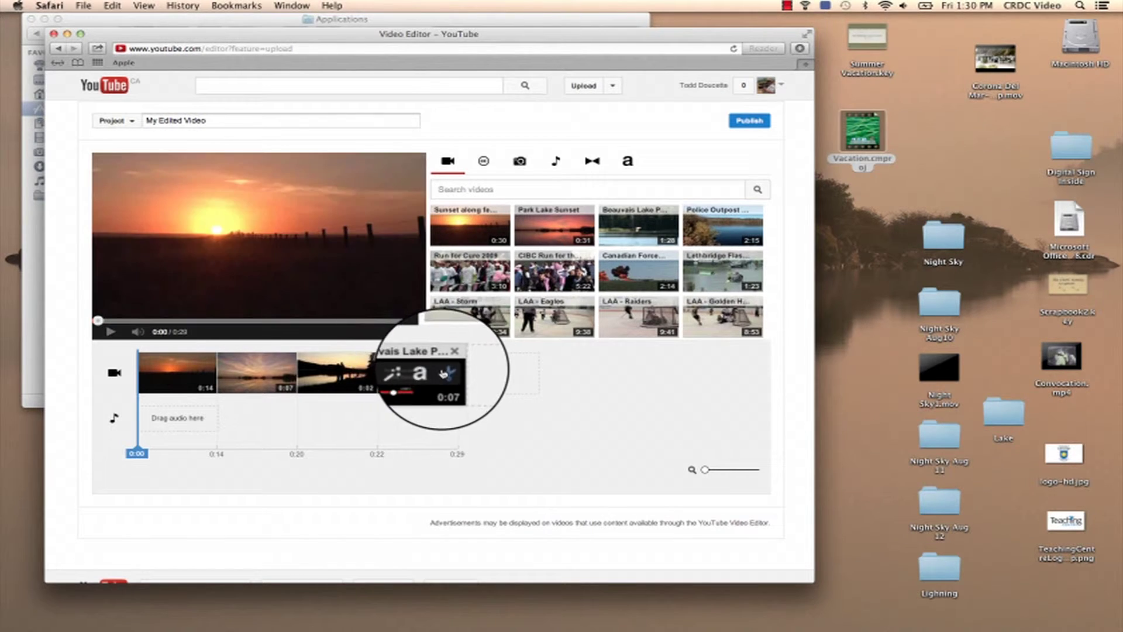
Trim the last clip down to 0:04, then delete it from the video.
drag(446, 373, 437, 371)
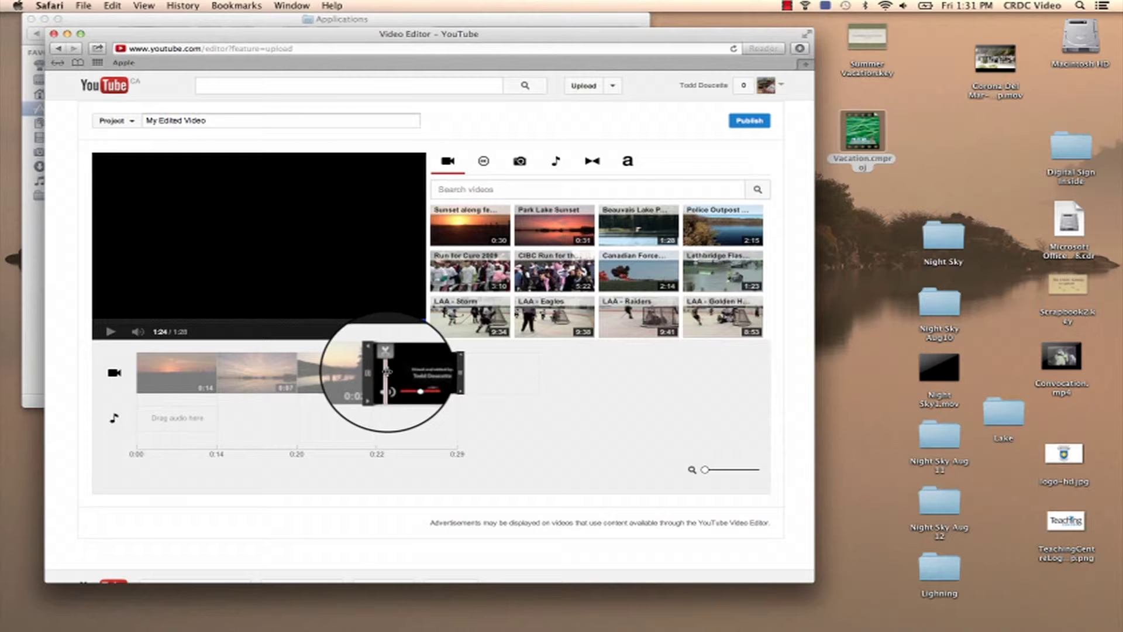
drag(382, 372, 424, 371)
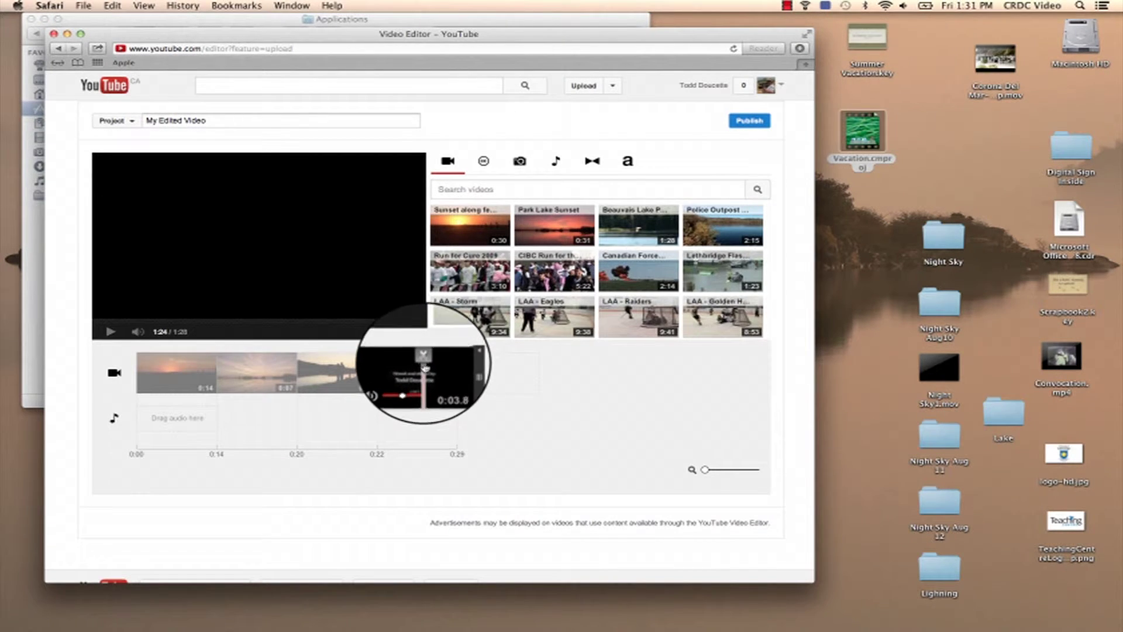
drag(424, 371, 424, 371)
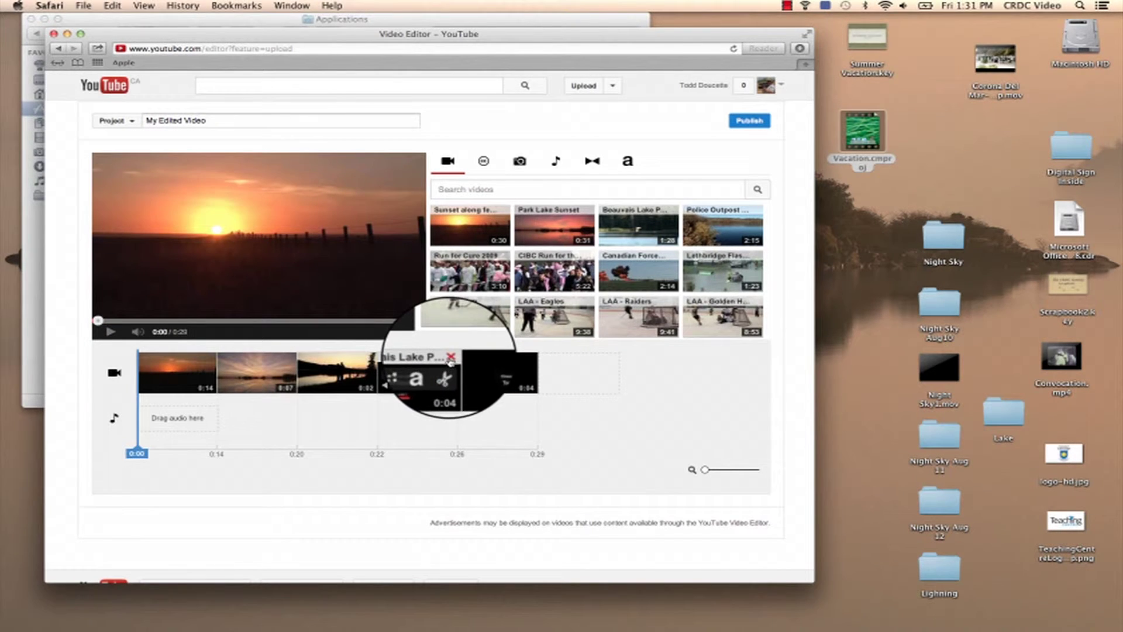
click(451, 361)
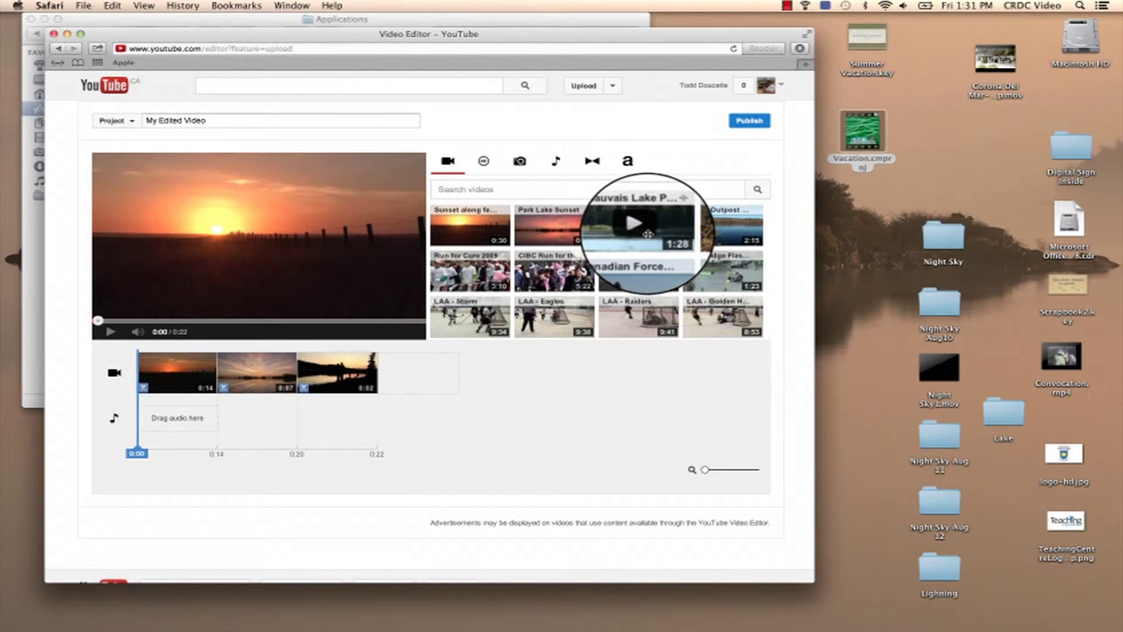
Add the Beauvais Lake video after the third clip, trim it, and remove the stray 0:07 clip.
mouse_move(651, 228)
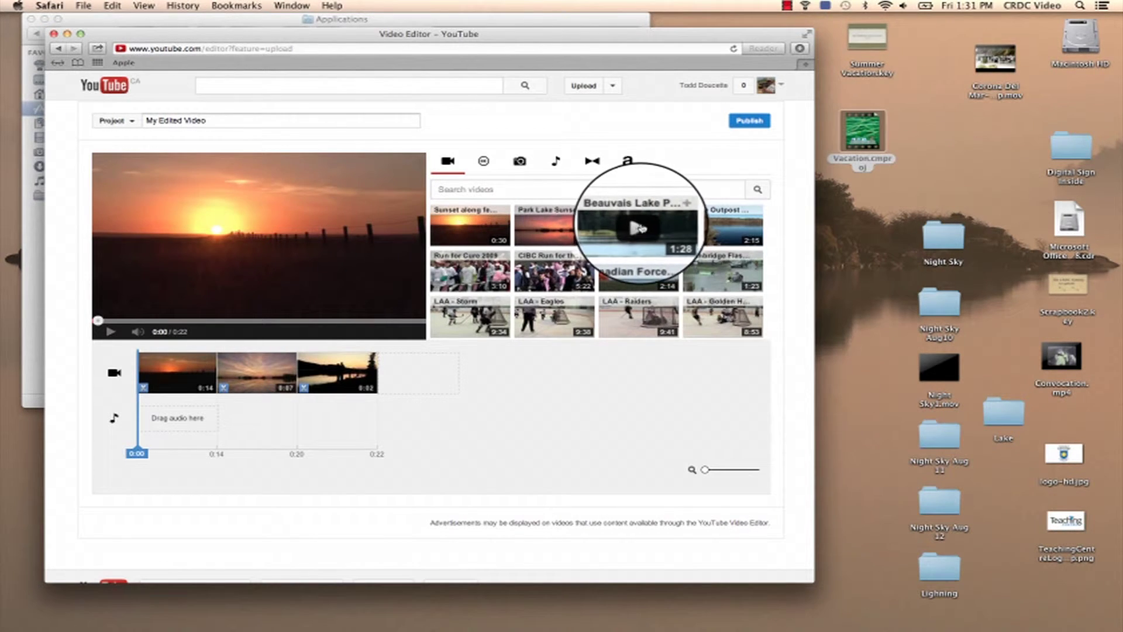
drag(651, 229, 447, 374)
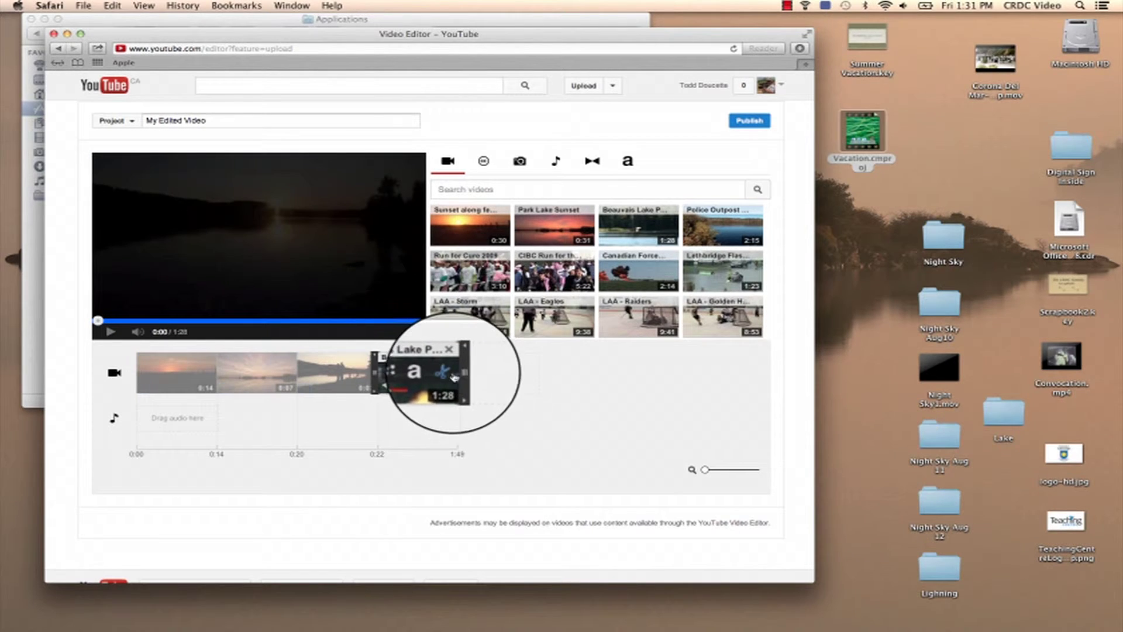
drag(447, 376, 447, 376)
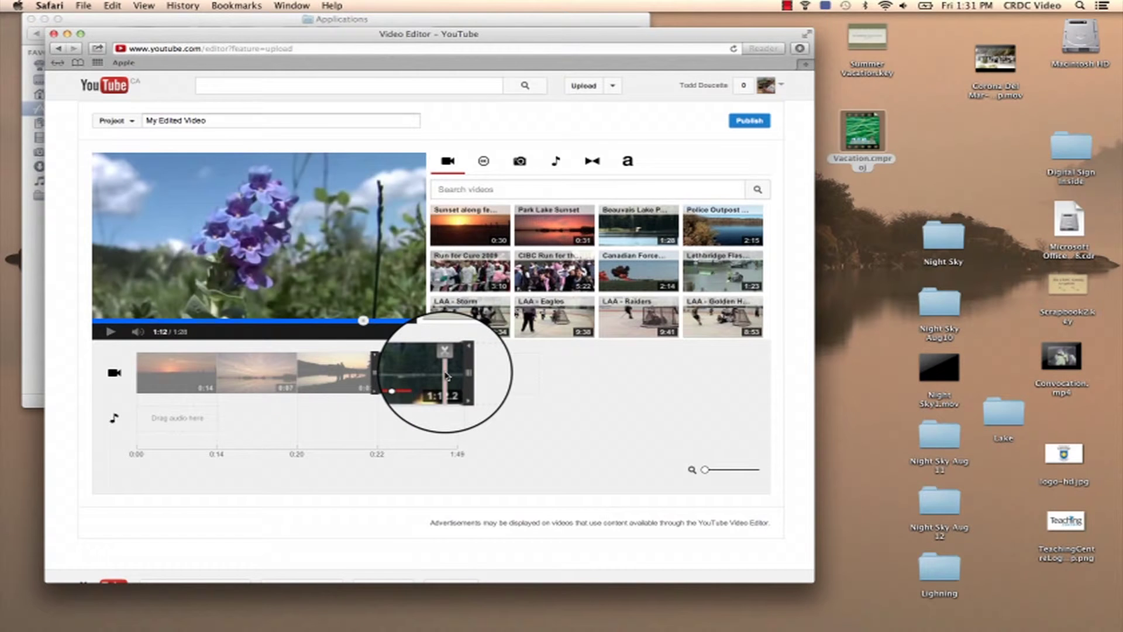
drag(447, 376, 456, 376)
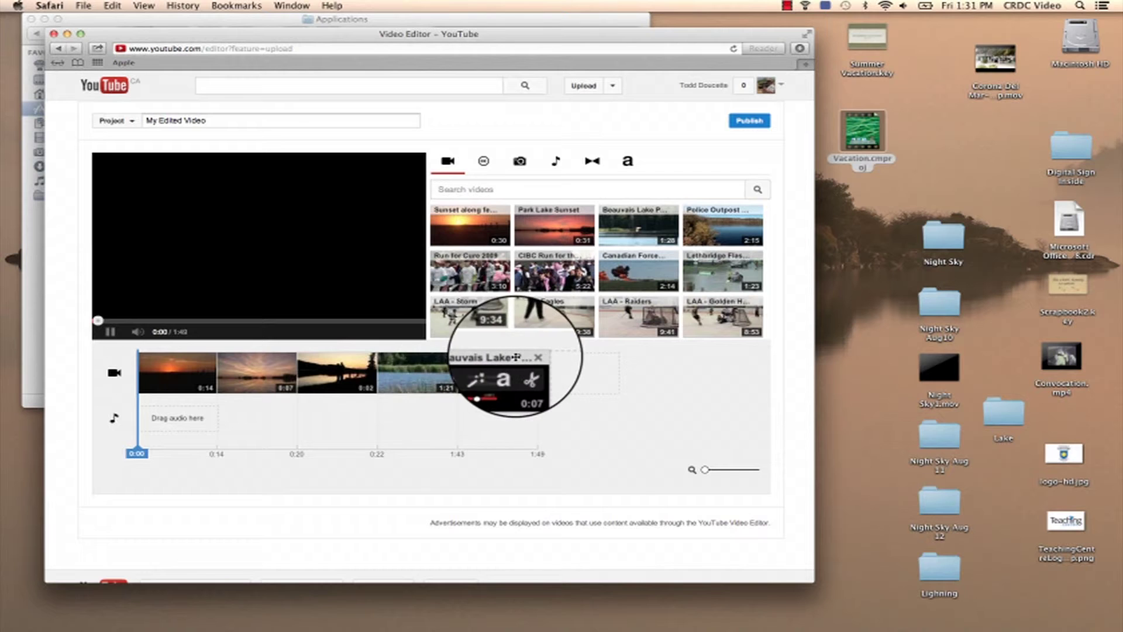
click(535, 361)
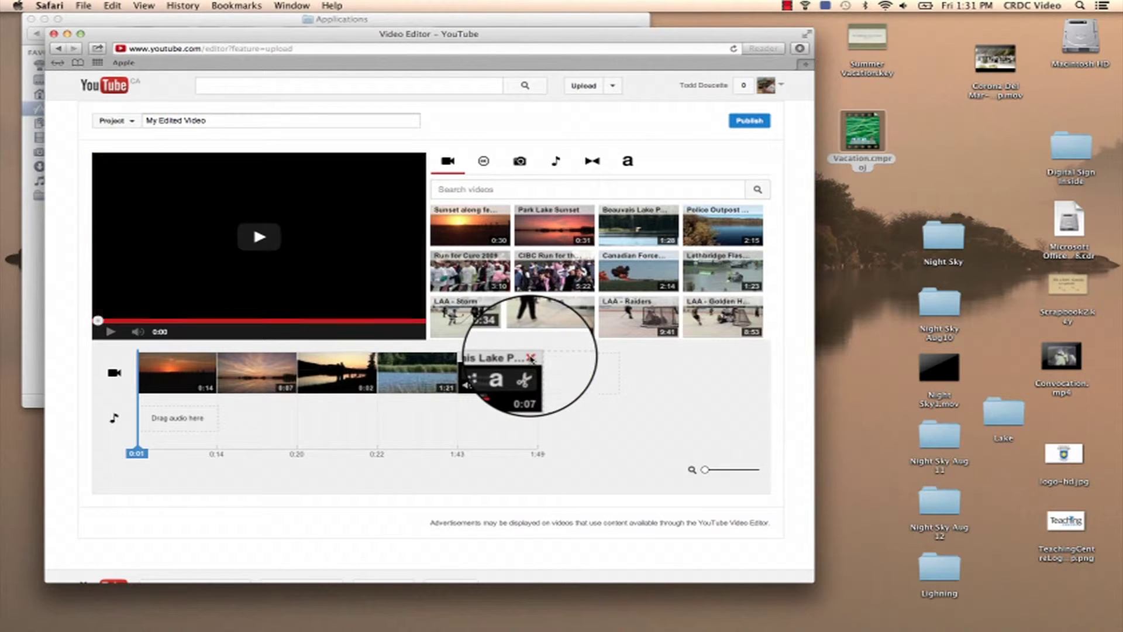
Fine-tune the Beauvais Lake trim so a 0:01 ending clip remains.
click(451, 372)
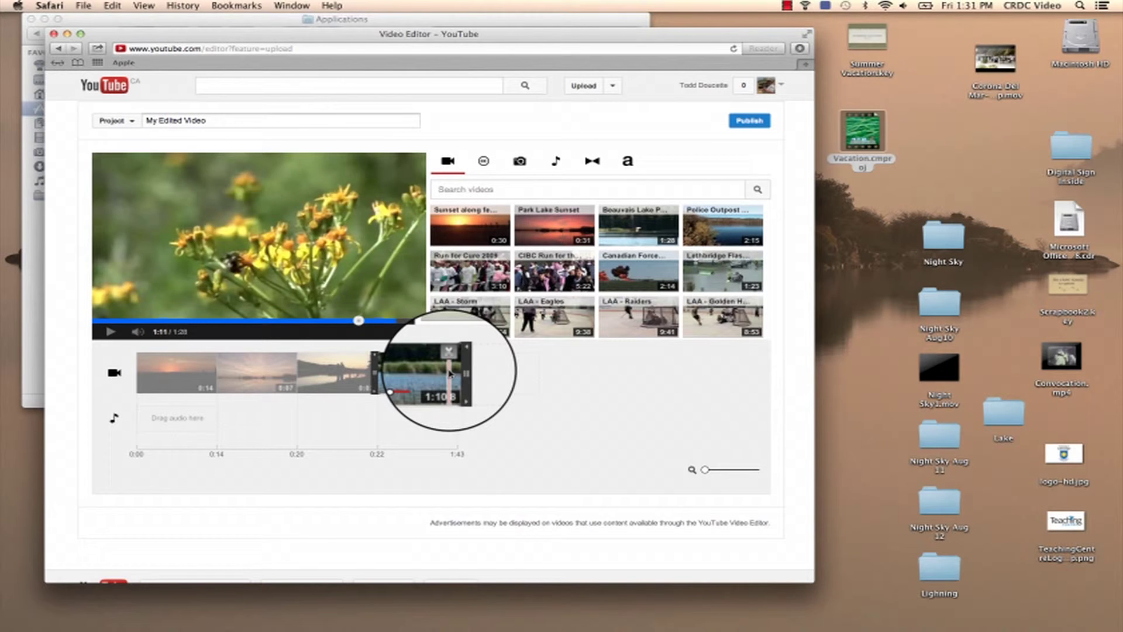
drag(451, 373, 452, 374)
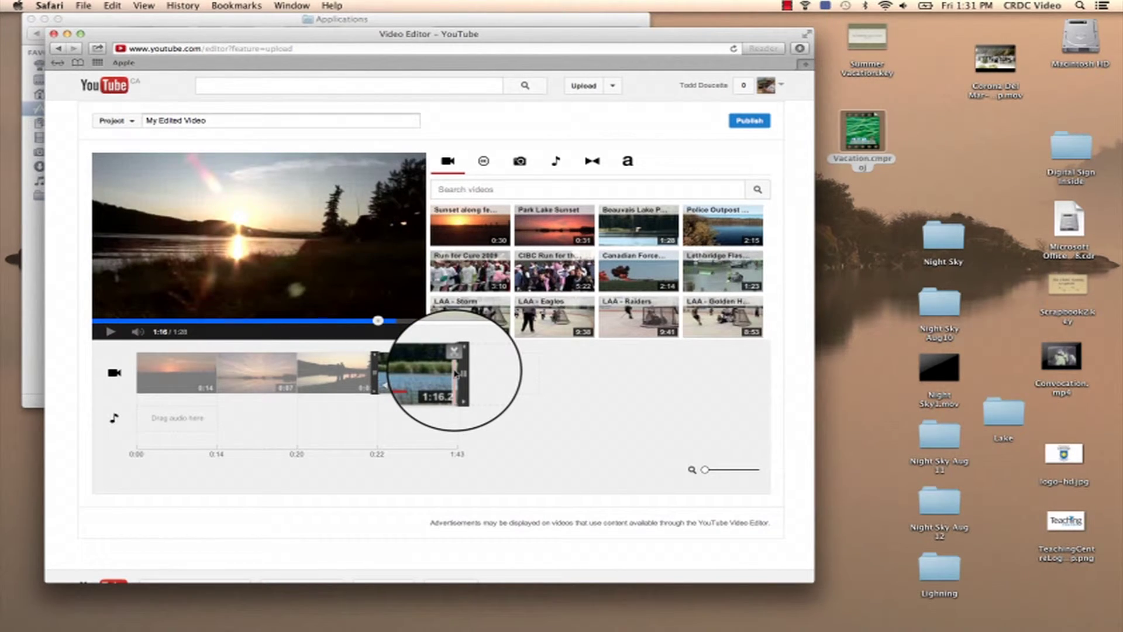
drag(456, 374, 460, 373)
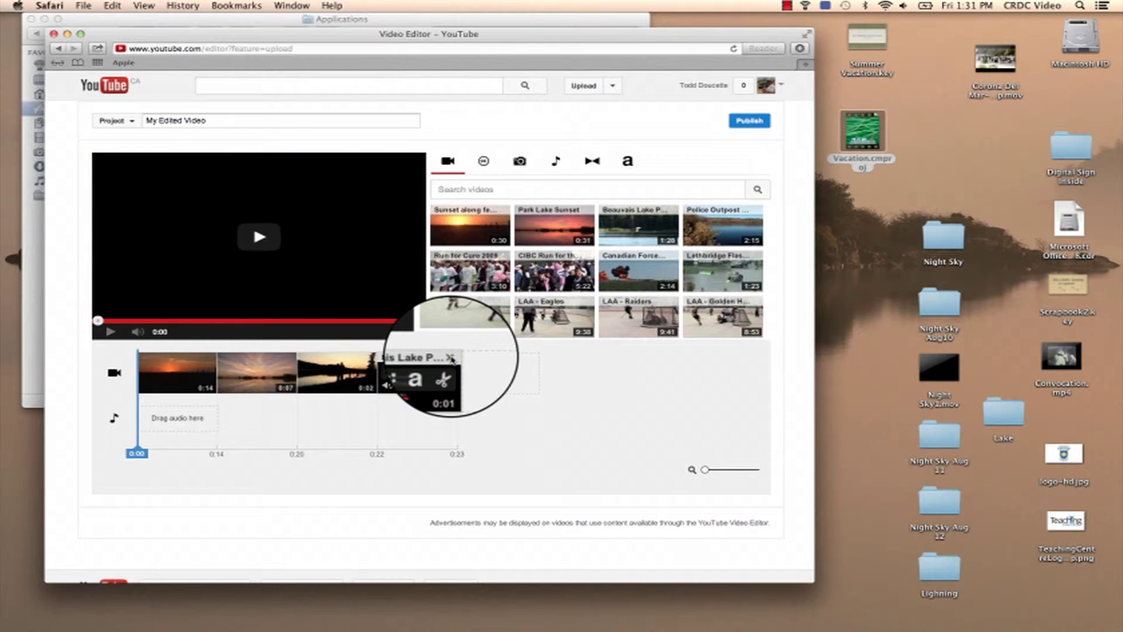
click(450, 357)
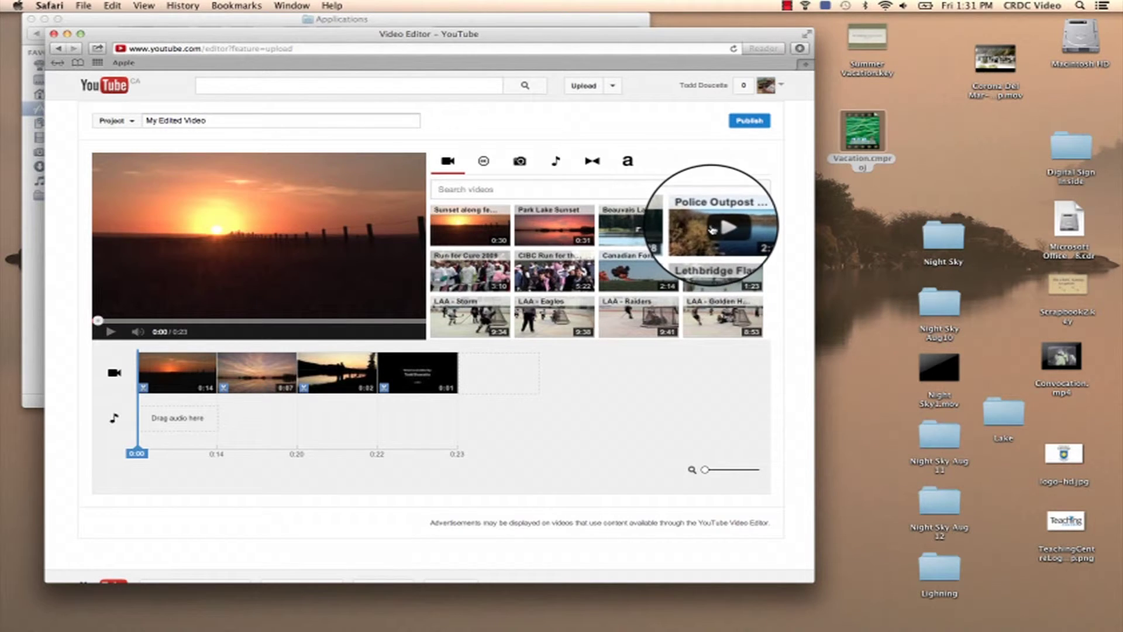
Add Police Outpost at the end, split it after 0:09 and delete the 2:06 remainder.
drag(705, 221, 509, 351)
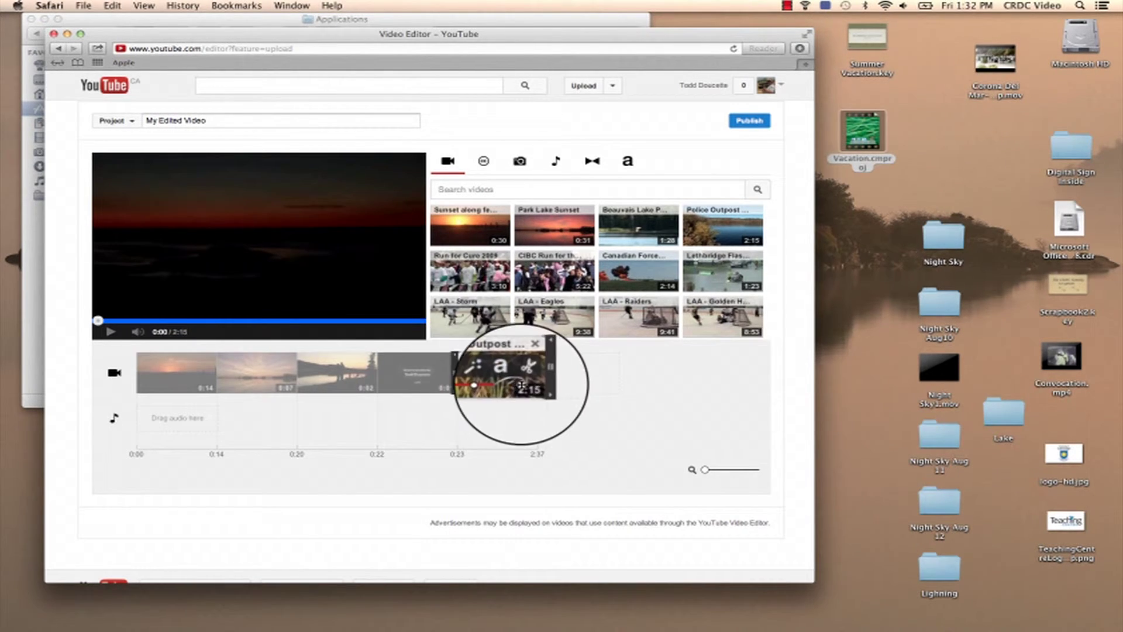
click(528, 367)
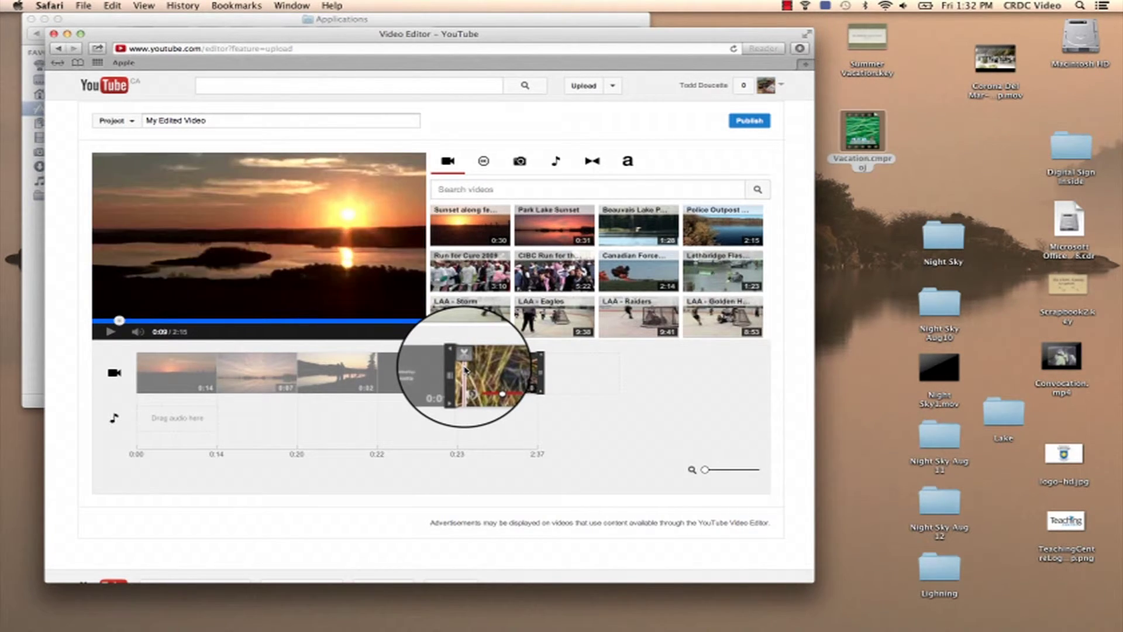
click(465, 369)
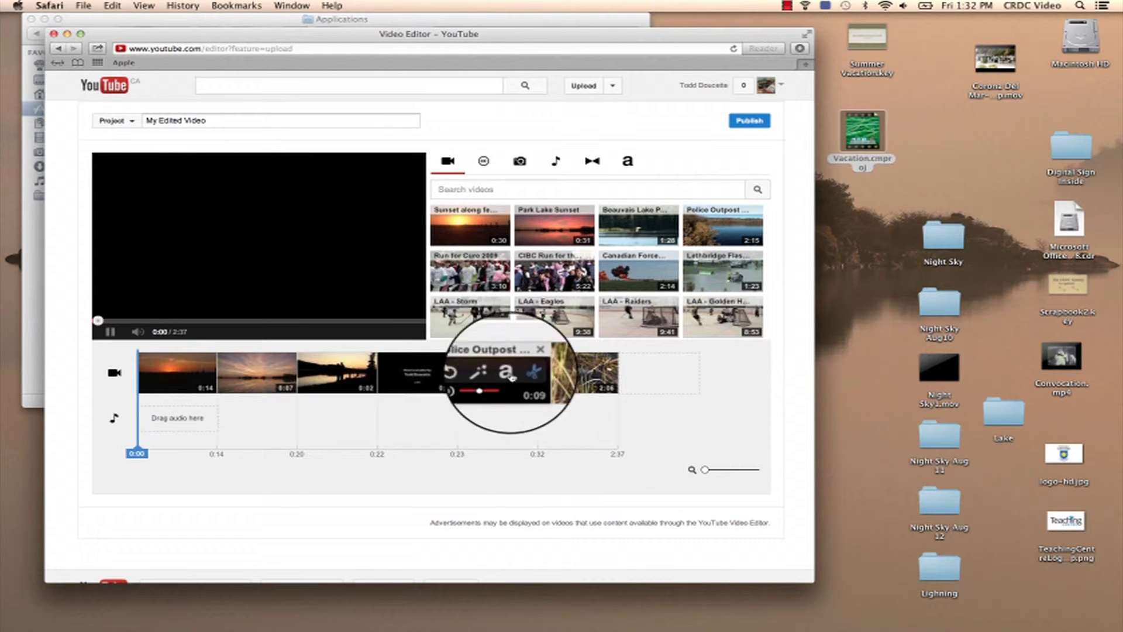
click(608, 356)
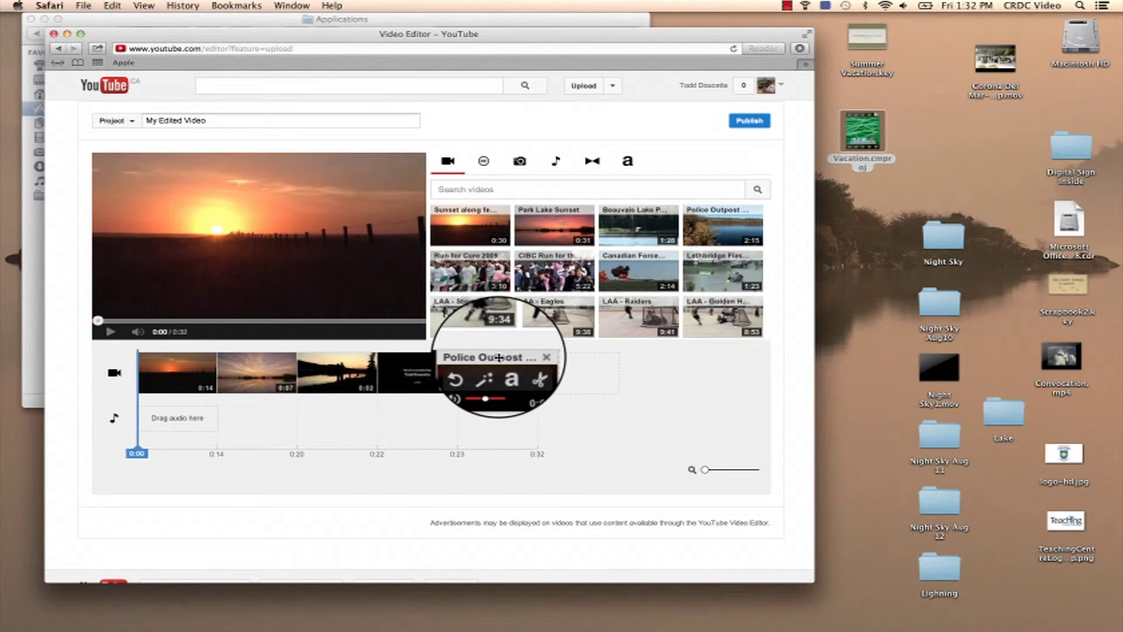
Drag the 0:09 Police Outpost clip ahead of the sunset clips to open the video.
drag(498, 358, 146, 372)
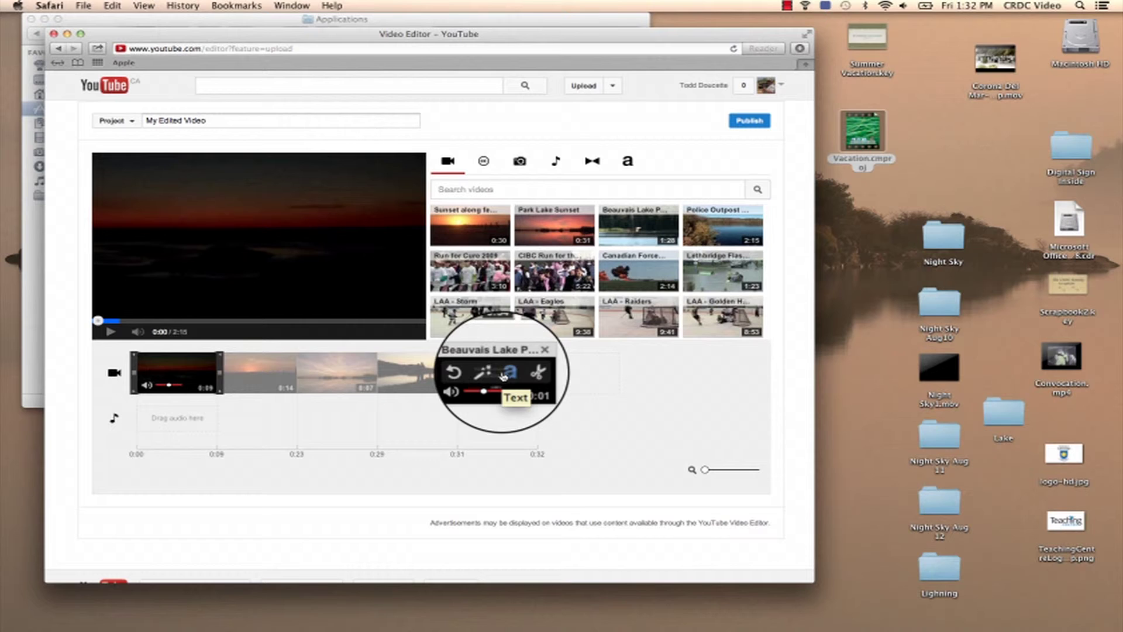
click(504, 374)
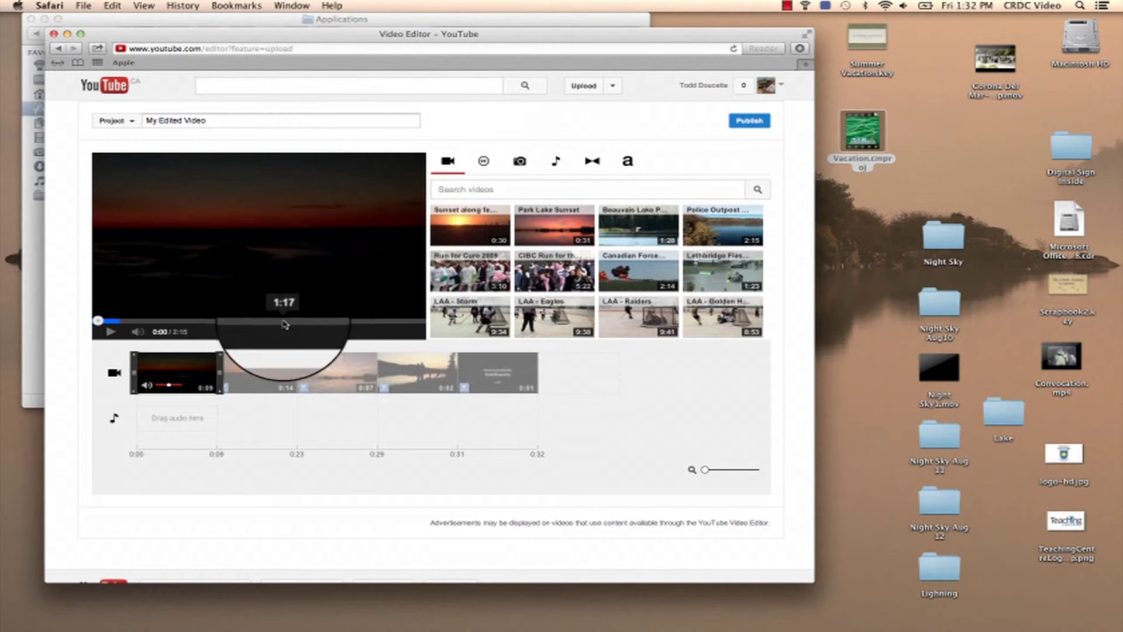
mouse_move(153, 367)
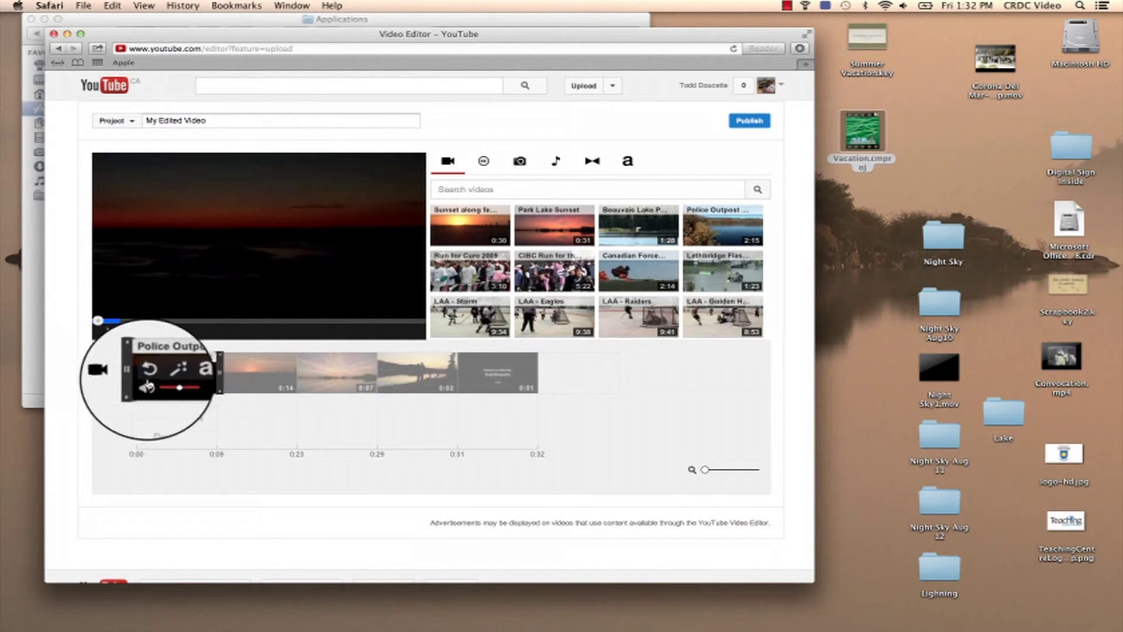
Replace 'Title Text' with 'Sunrises and Sunsets', enable the text, set Size to Small and apply.
click(186, 372)
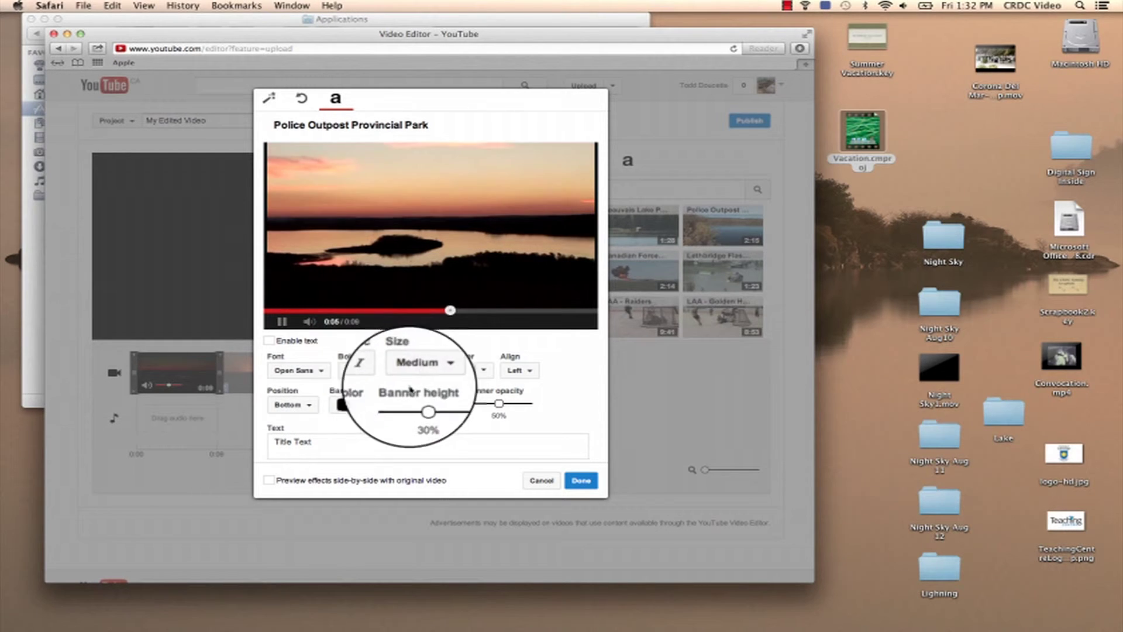
drag(313, 442, 266, 442)
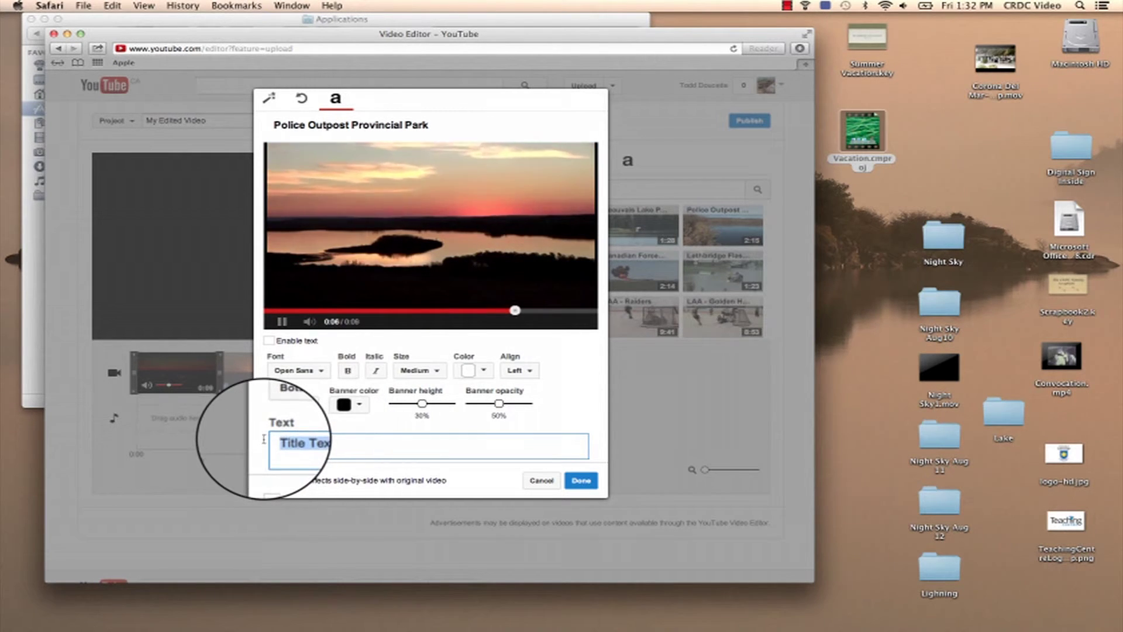
text(Sunris)
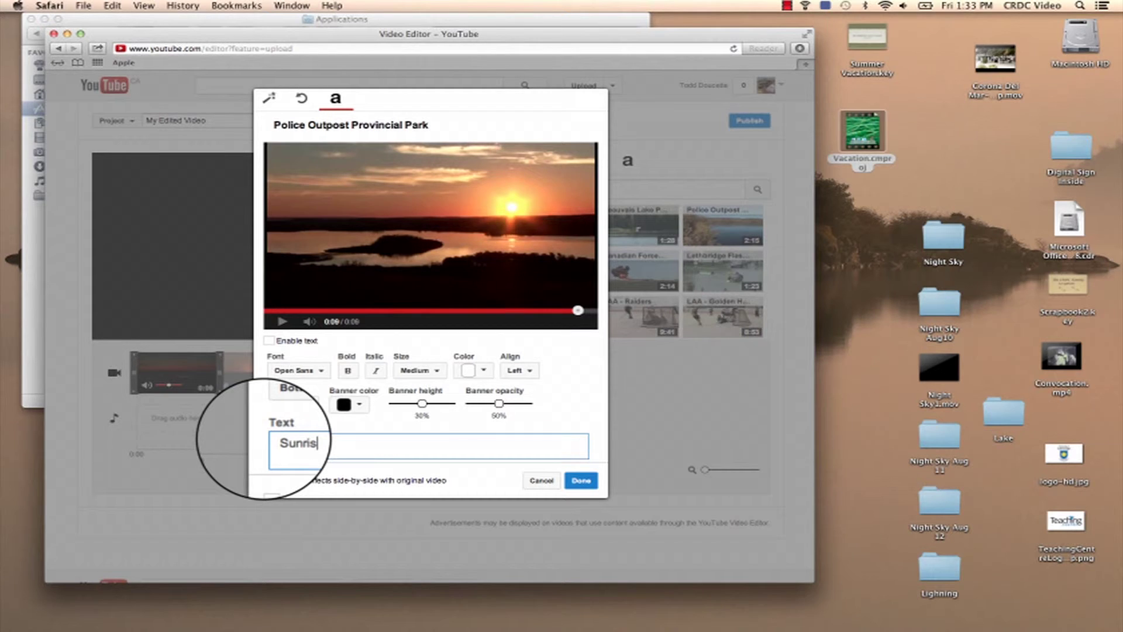
text(es)
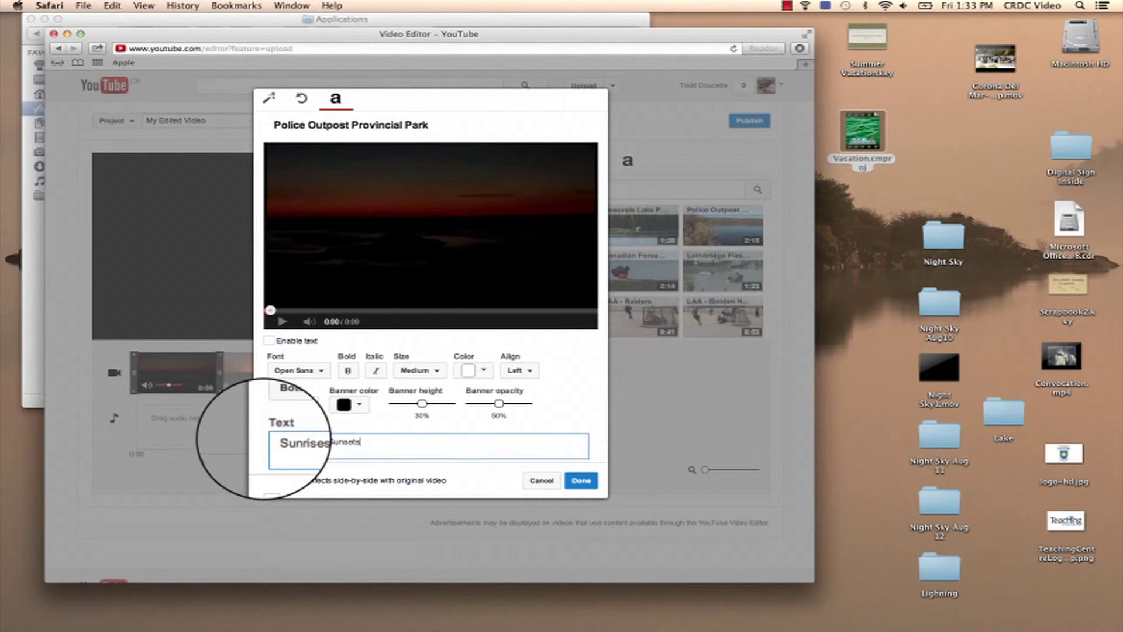
text( and Sunsets)
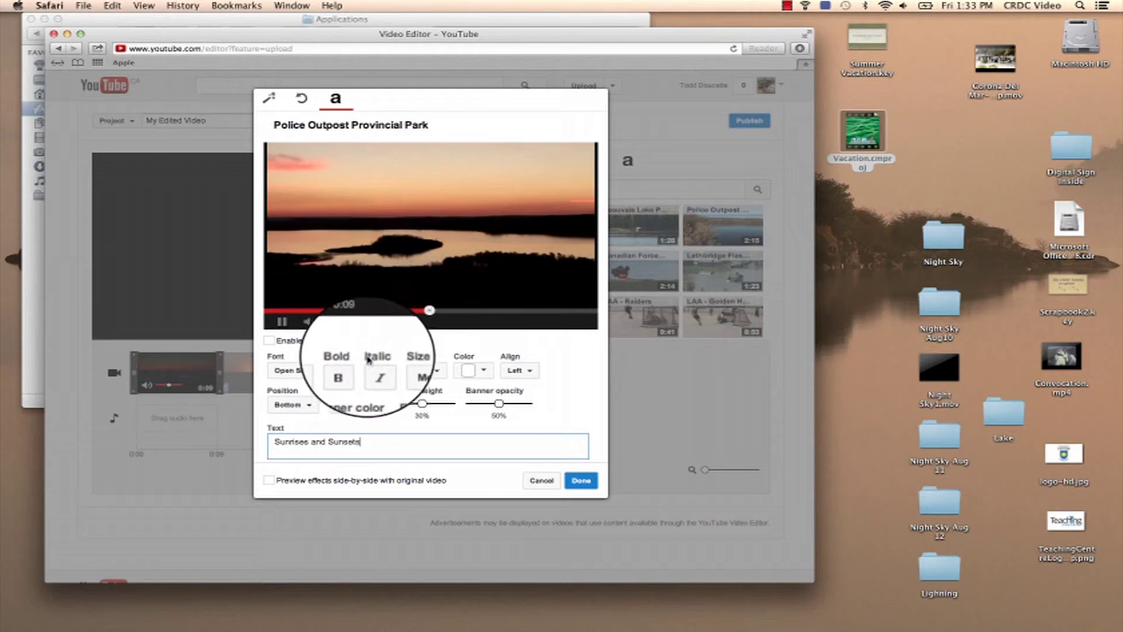
click(270, 341)
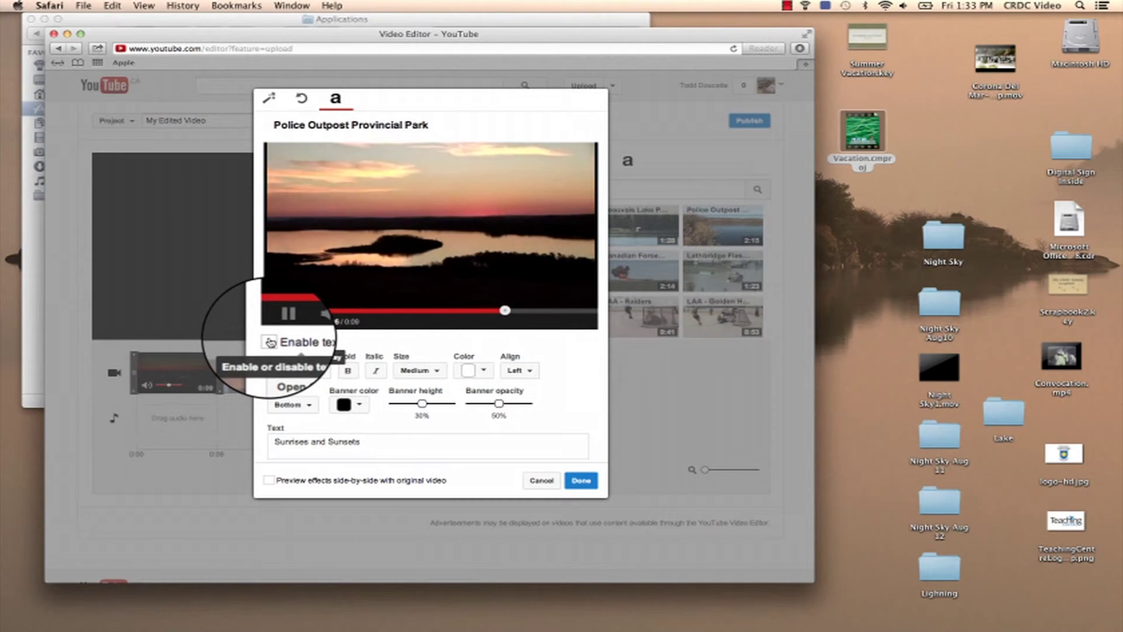
click(270, 341)
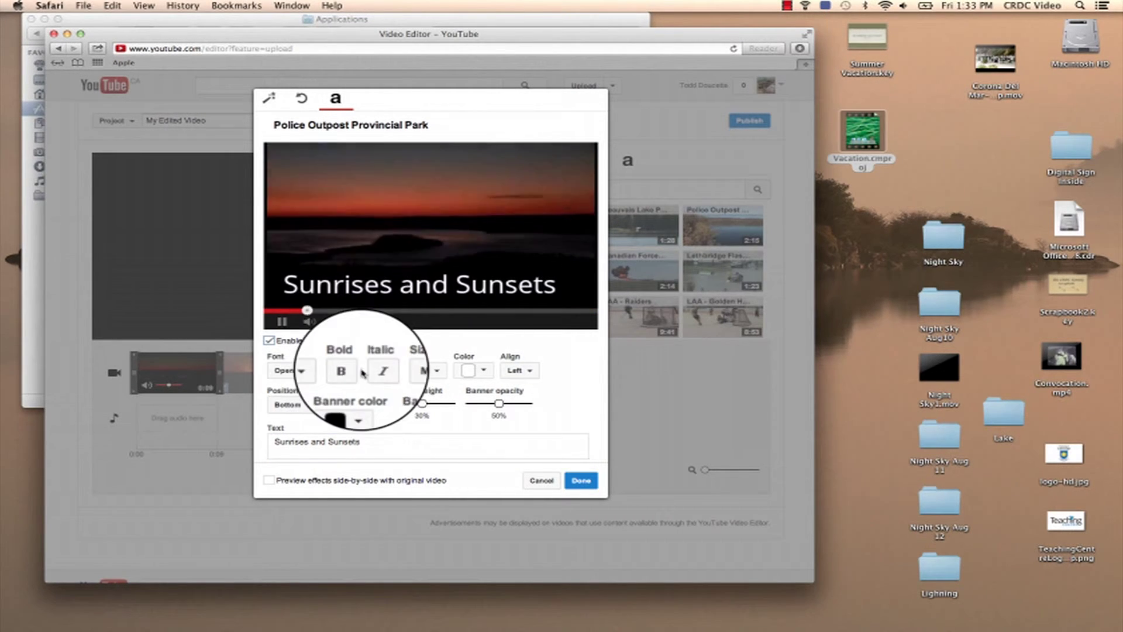
click(419, 370)
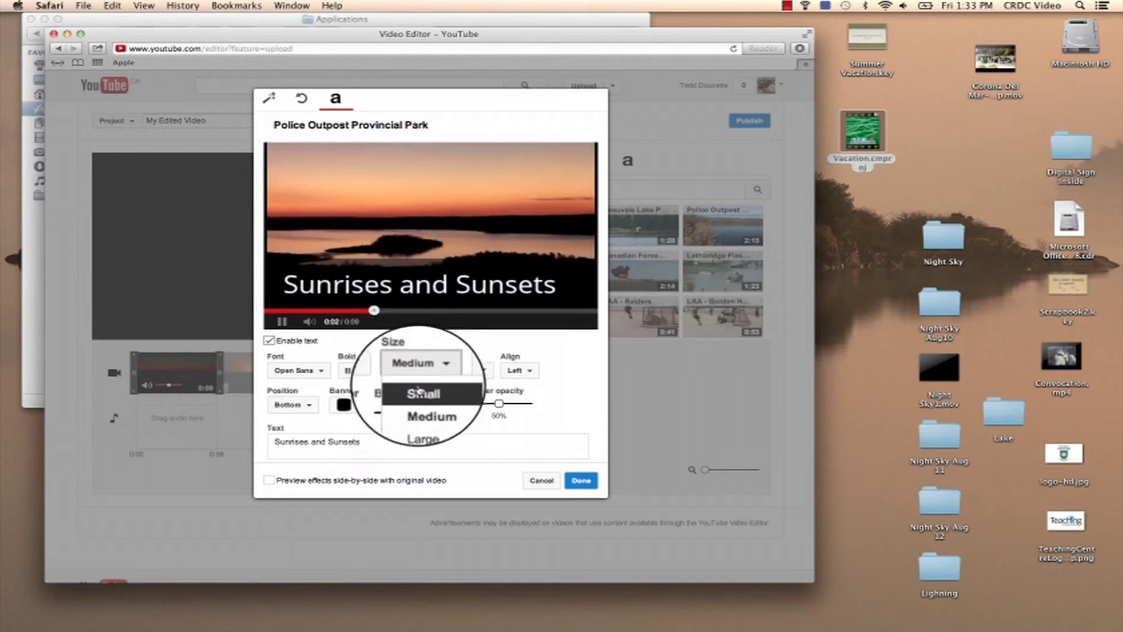
click(420, 392)
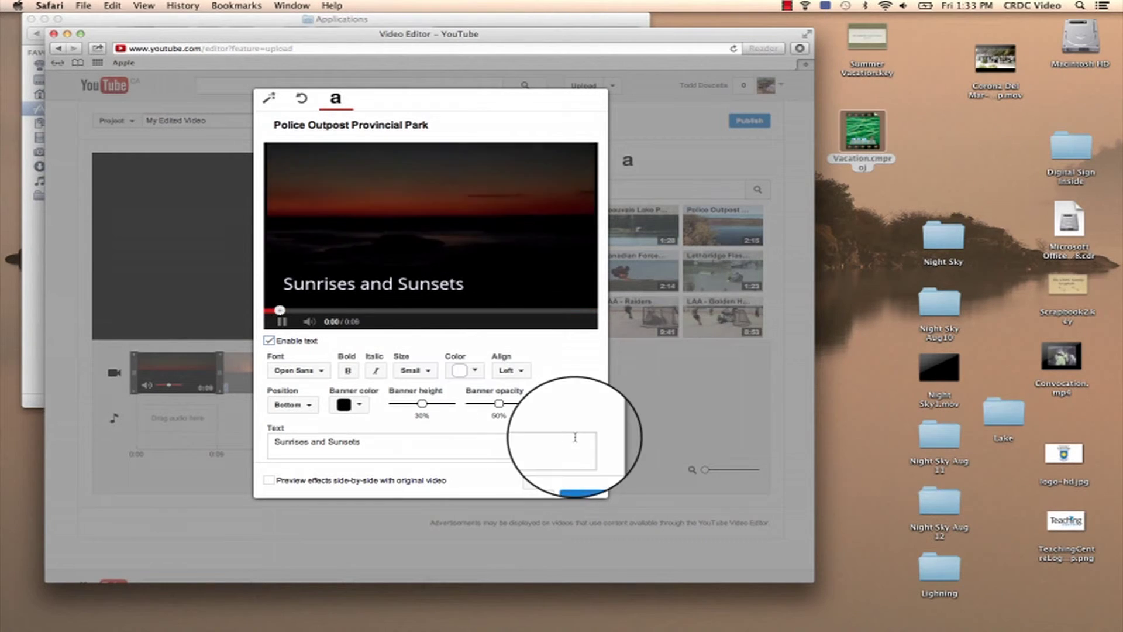
click(583, 481)
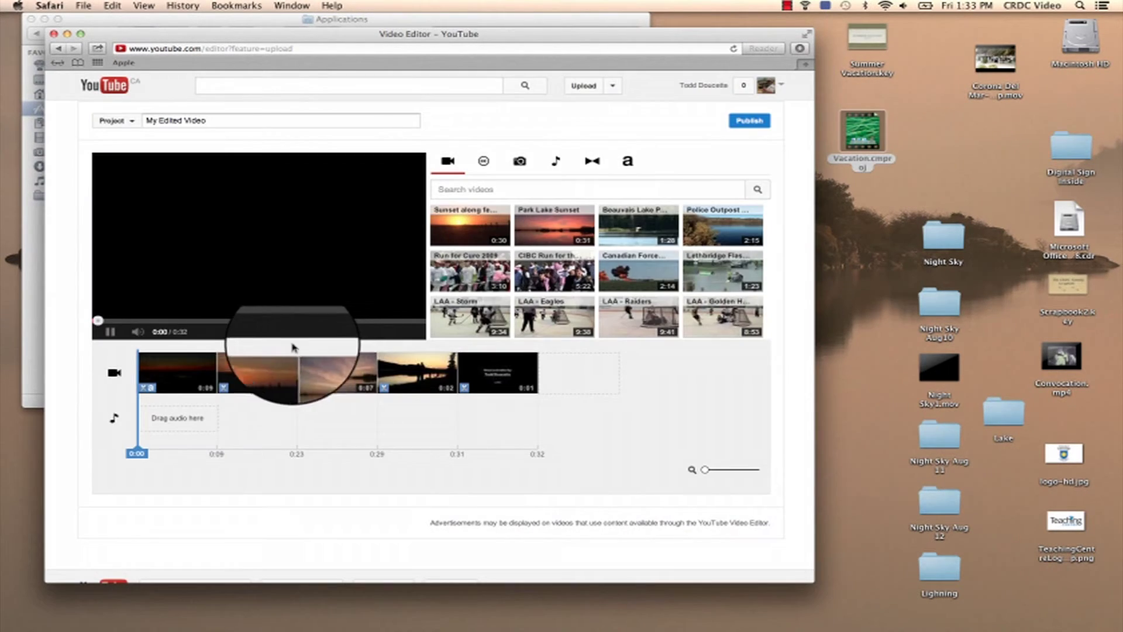
Preview the titled video, then add the Musicshake track 'Moving A Rock' to the audio track.
click(110, 331)
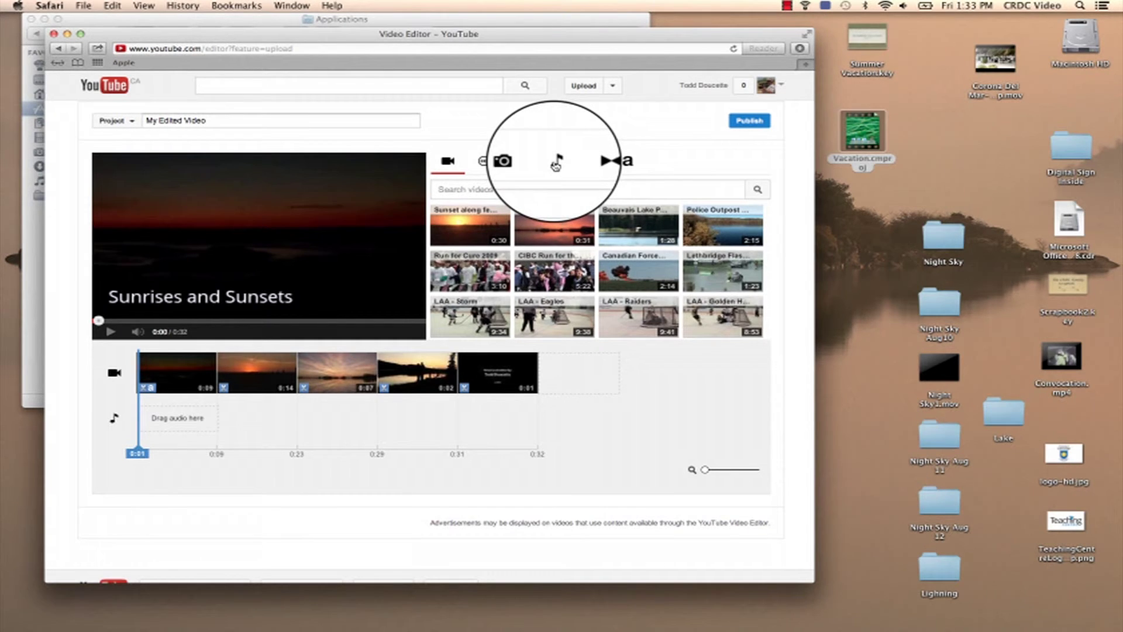
click(556, 165)
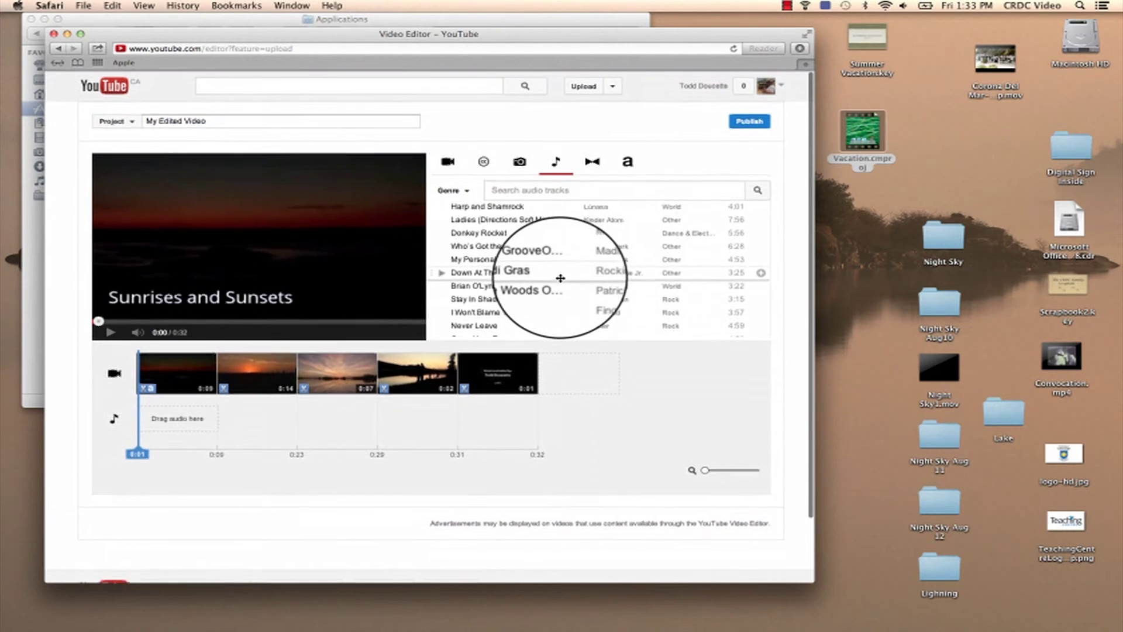
scroll(561, 285, down, 5)
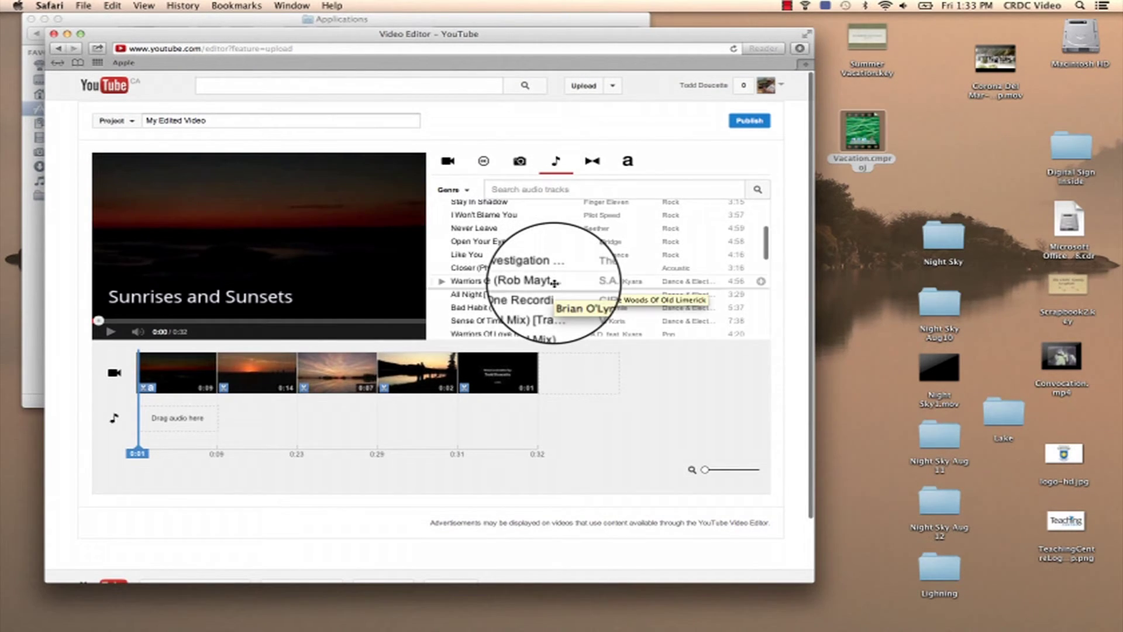
scroll(555, 284, down, 3)
scroll(555, 284, down, 3)
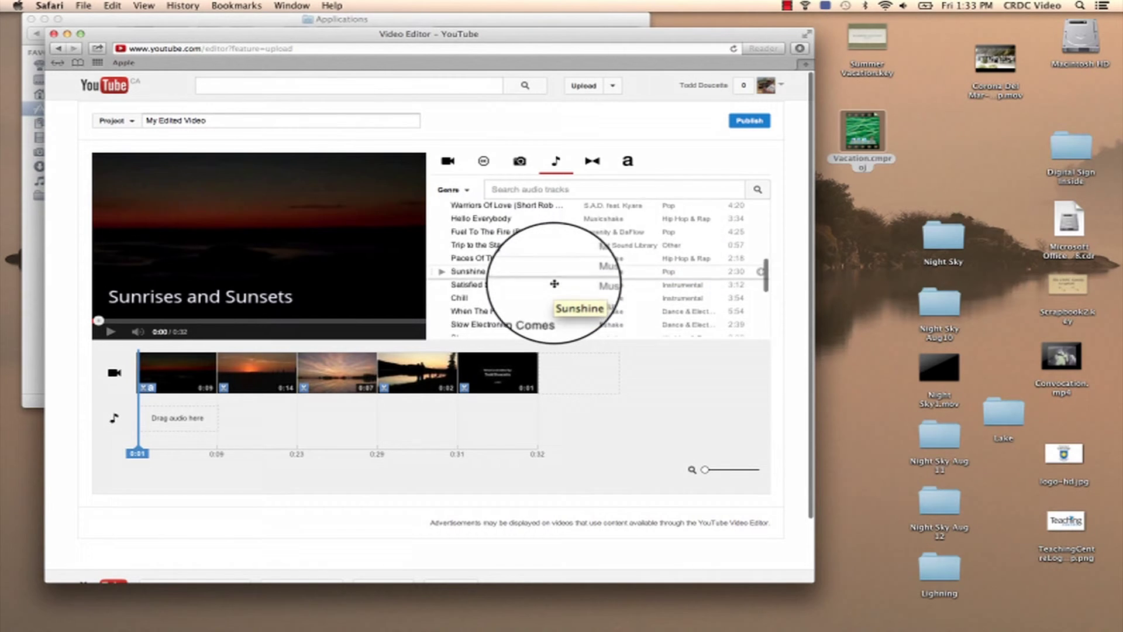
scroll(555, 283, down, 3)
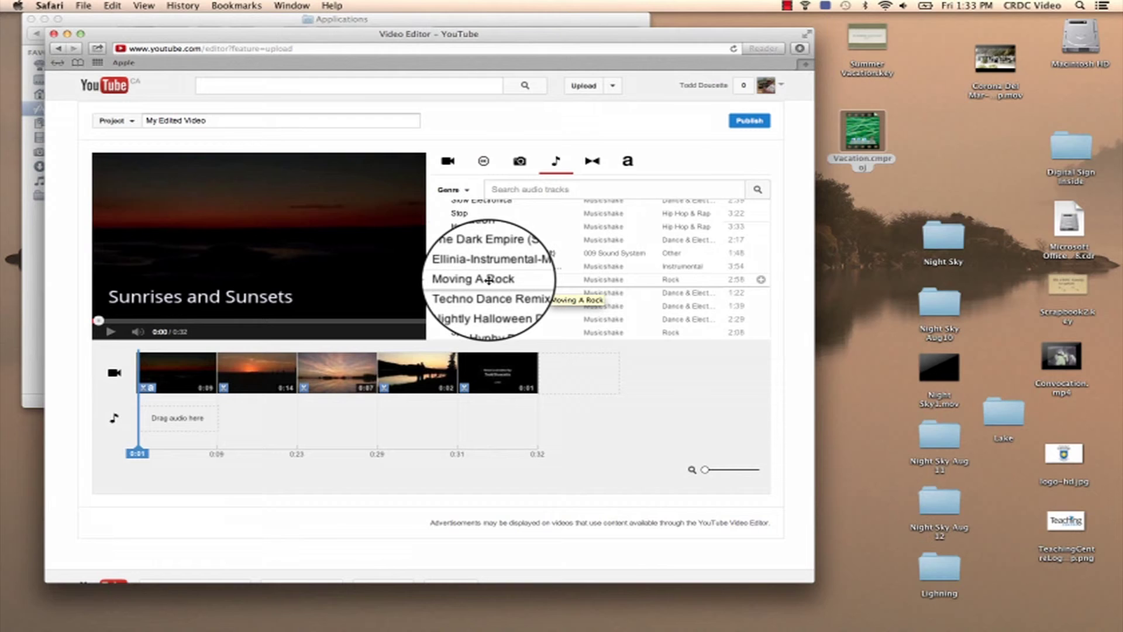
drag(489, 281, 189, 428)
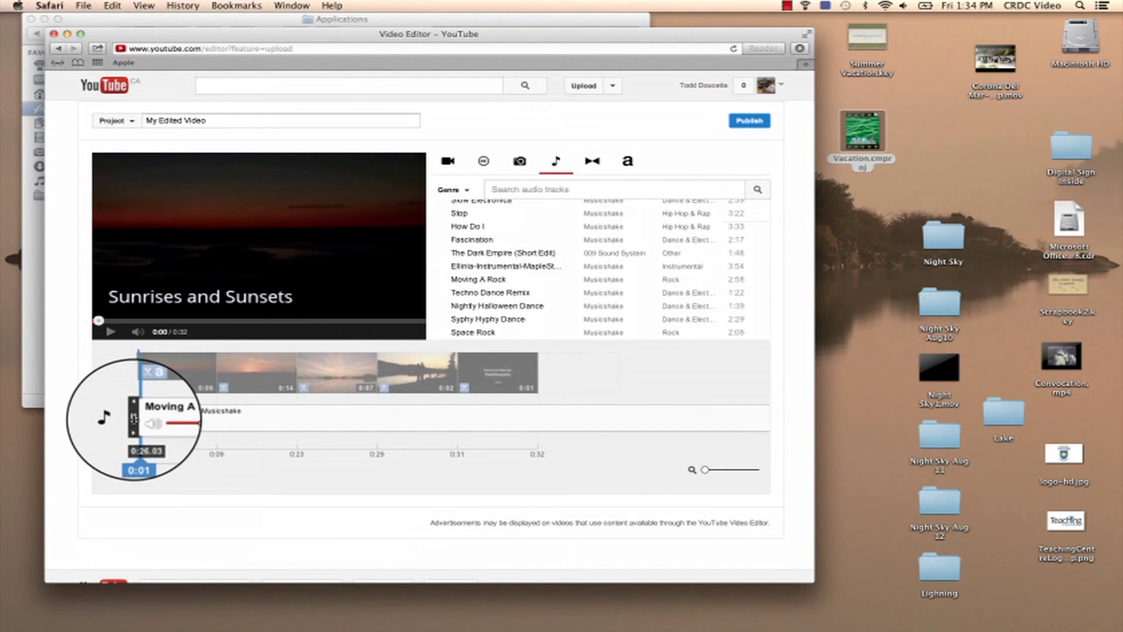
Place 'Moving A Rock' in the audio lane and trim its end to 0:32.
drag(133, 417, 585, 416)
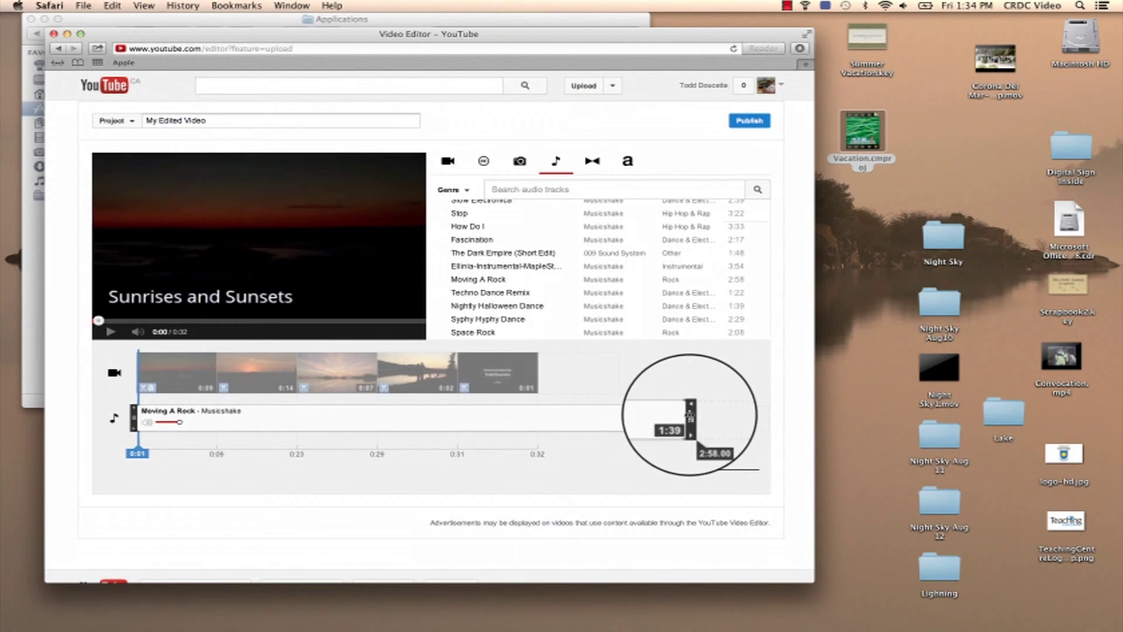
drag(691, 416, 540, 410)
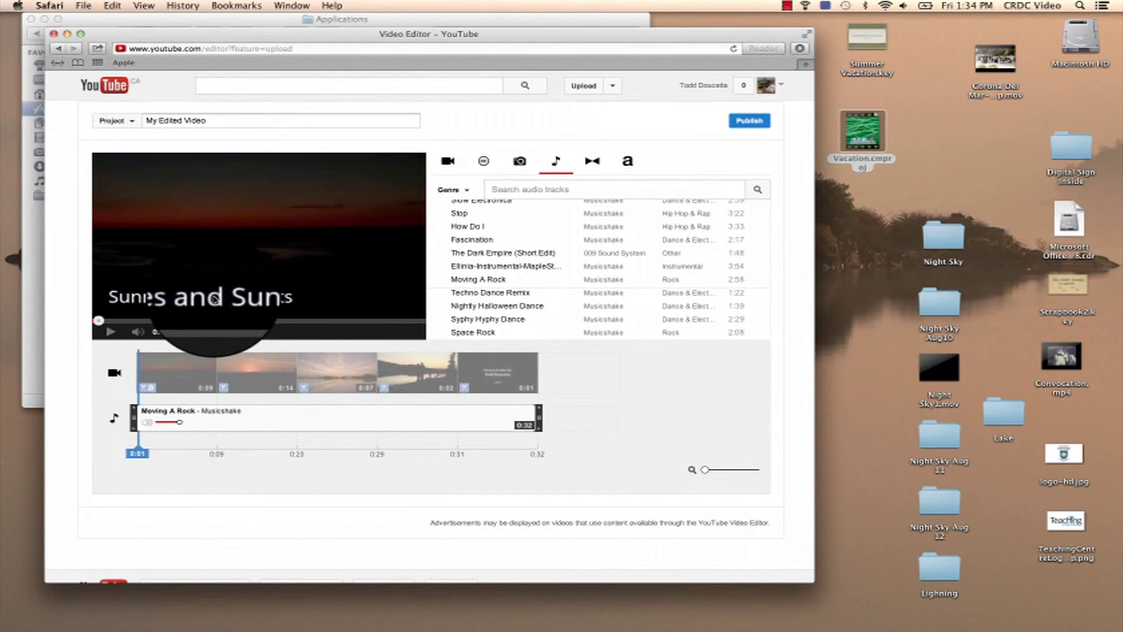
mouse_move(435, 379)
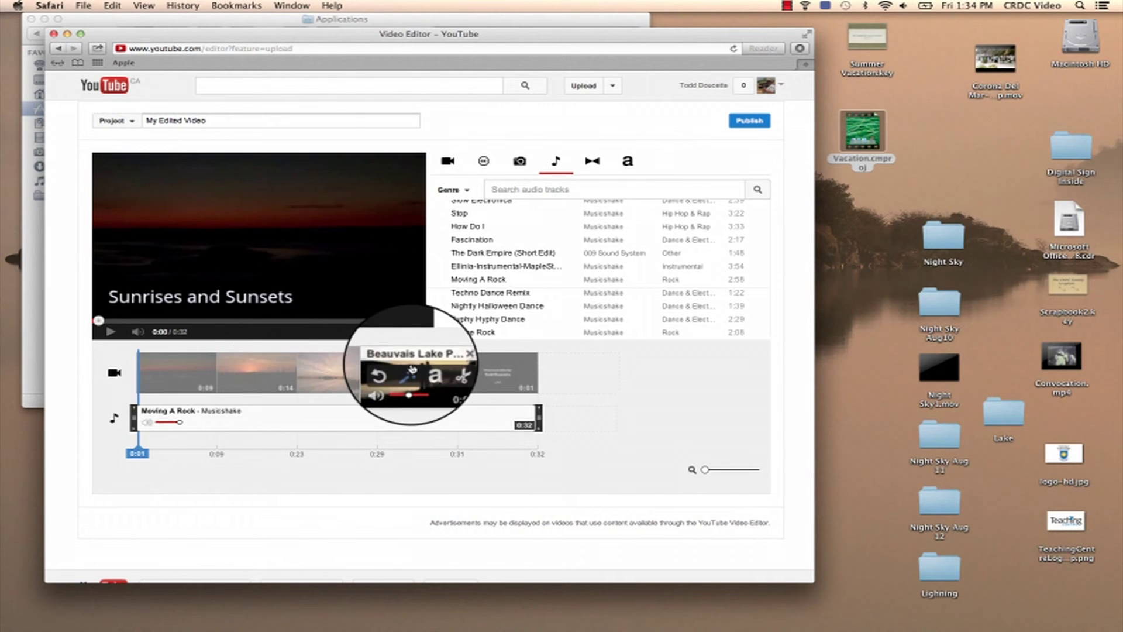
Publish the edited project as 'My Edited Video'.
click(750, 122)
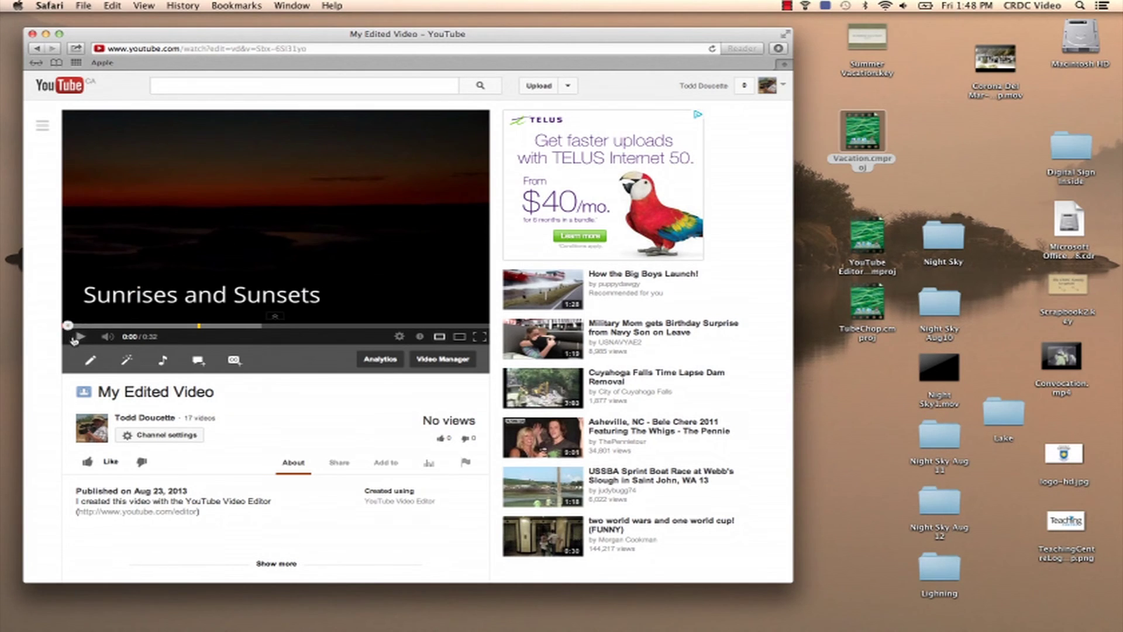
Play 'My Edited Video' to check the 'Sunrises and Sunsets' title and clips.
click(77, 338)
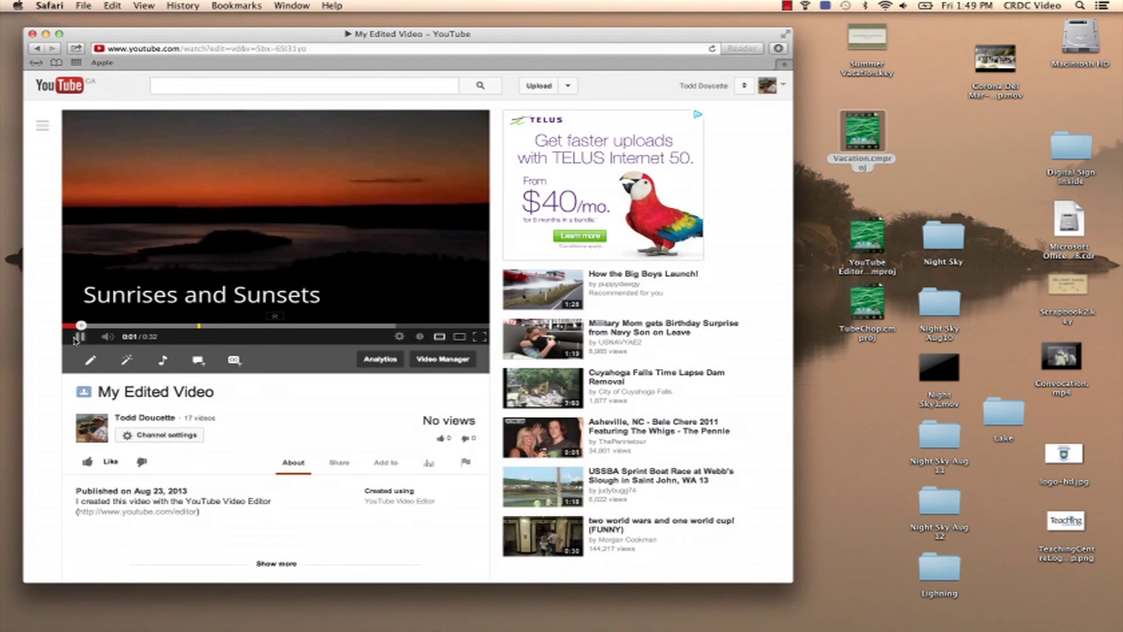